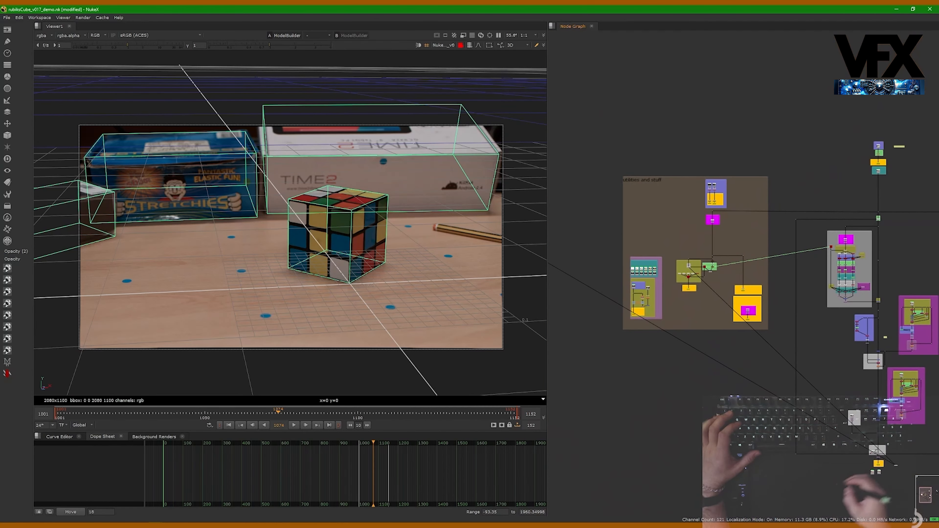
Examine the Set Geo mm_v01 backdrop in the node graph, with its ModelBuilder, geometry, scene and camera nodes.
drag(864, 152, 924, 183)
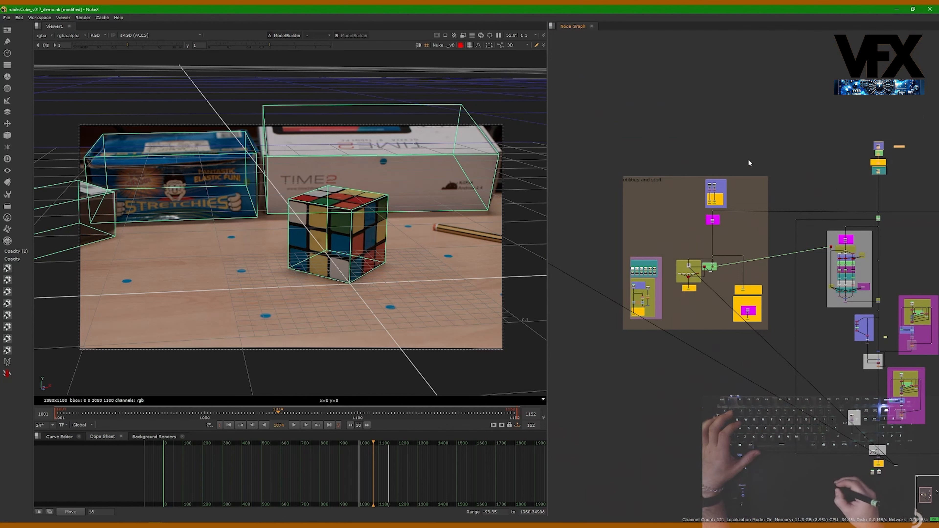
drag(773, 150, 695, 216)
drag(677, 247, 718, 303)
scroll(698, 294, up, 3)
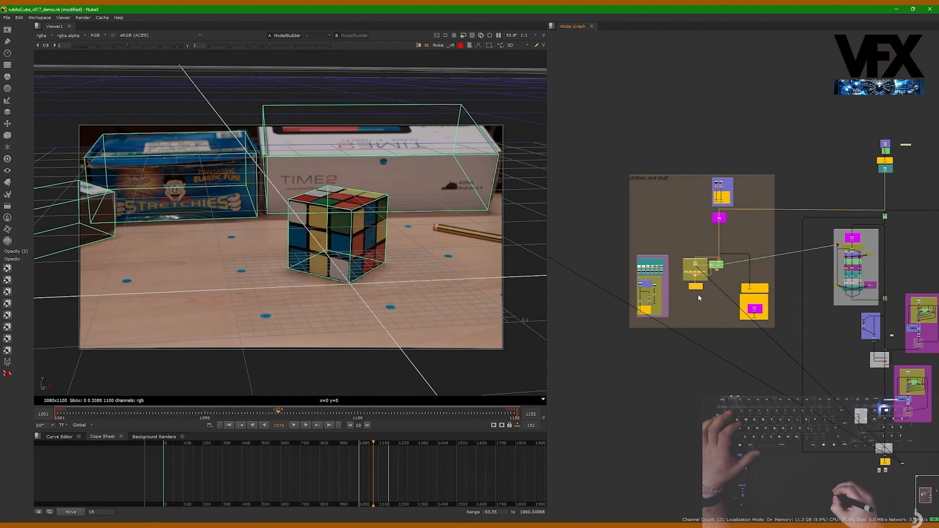
scroll(703, 280, up, 5)
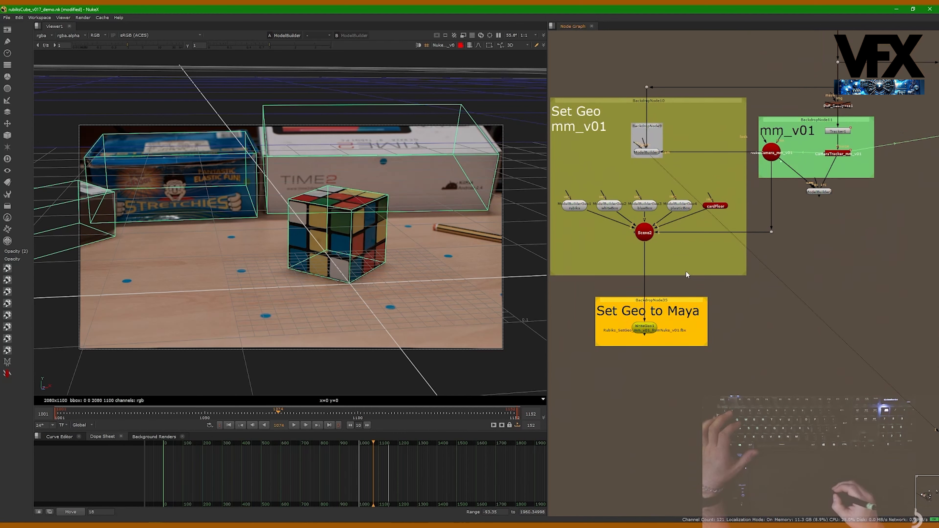
scroll(672, 265, up, 2)
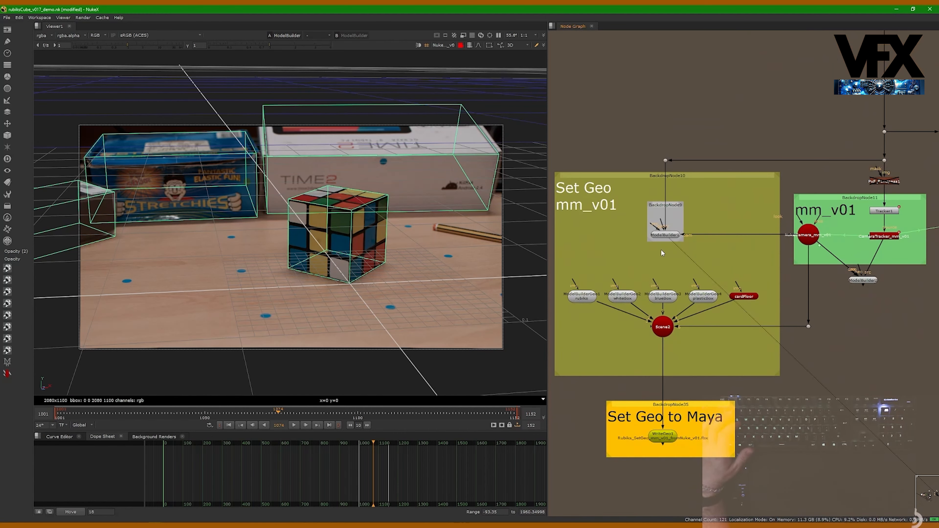
scroll(661, 249, up, 2)
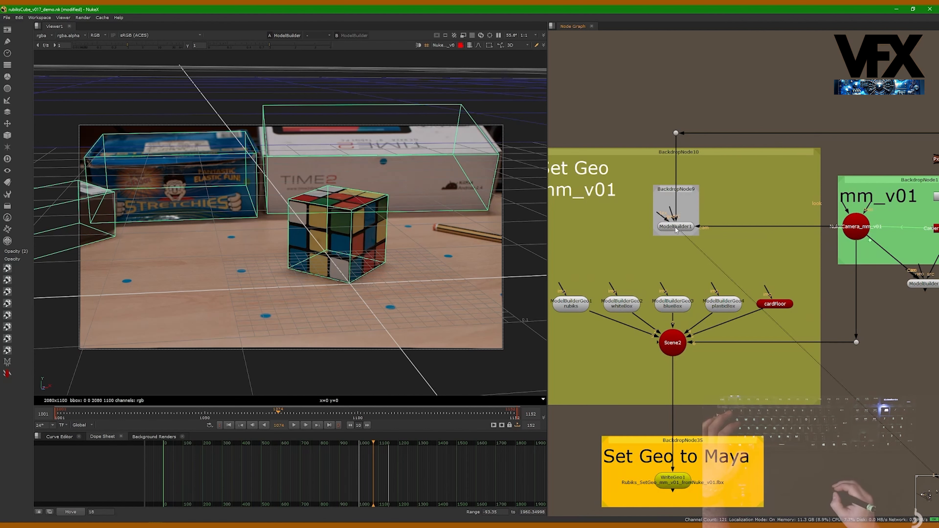
scroll(665, 238, up, 2)
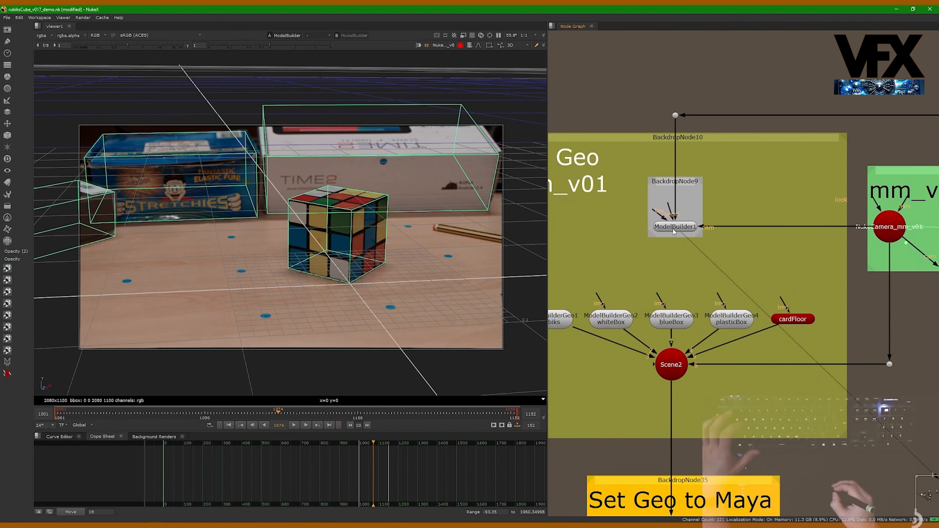
middle_drag(673, 239, 643, 245)
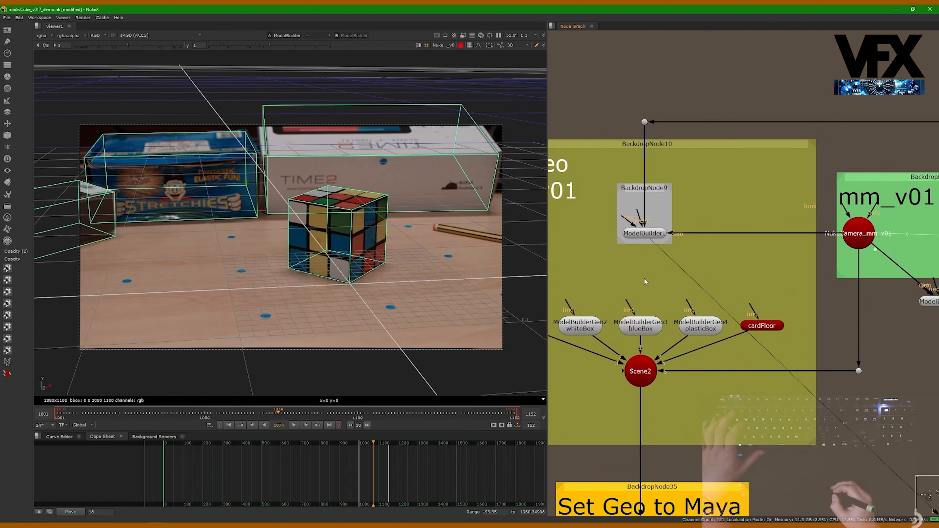
mouse_move(654, 279)
middle_down()
mouse_move(635, 269)
mouse_move(663, 277)
middle_up()
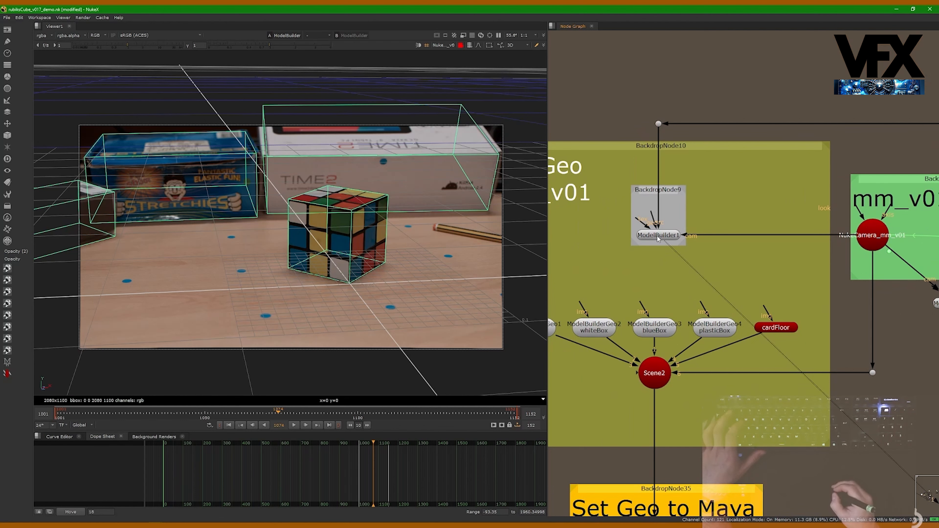
Add a ModelBuilder node inside the Set Geo backdrop and connect its source input to the undistorted plate's dot above ModelBuilder1.
key(Tab)
text(model)
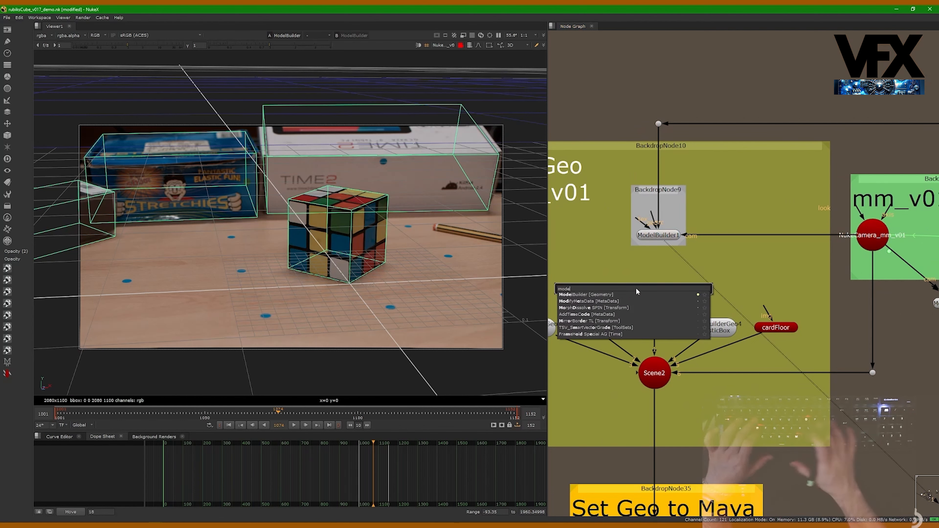
key(Return)
drag(662, 267, 658, 124)
drag(651, 290, 644, 289)
Connect the new ModelBuilder's cam input to the mm_v01 NukeCamera and show the new node in the viewer.
middle_drag(644, 289, 813, 359)
scroll(693, 249, down, 2)
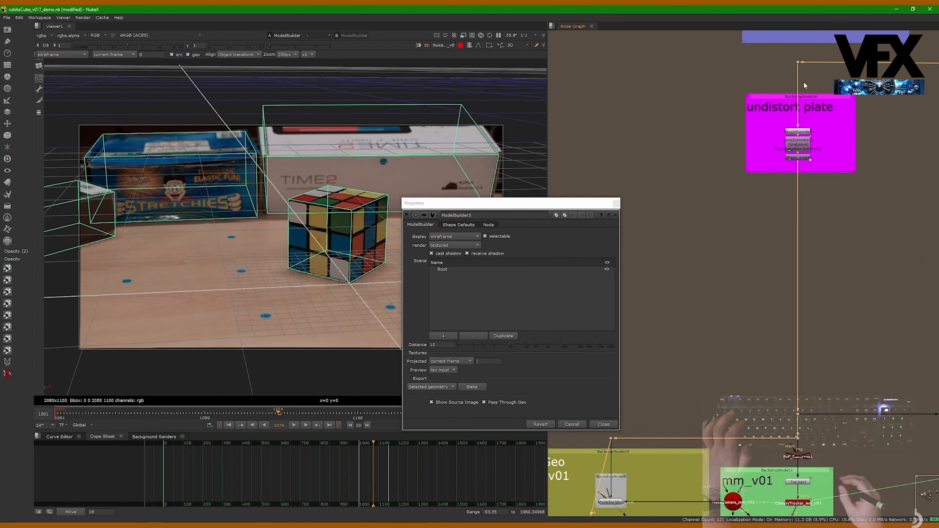
middle_drag(781, 321, 822, 209)
scroll(687, 292, up, 5)
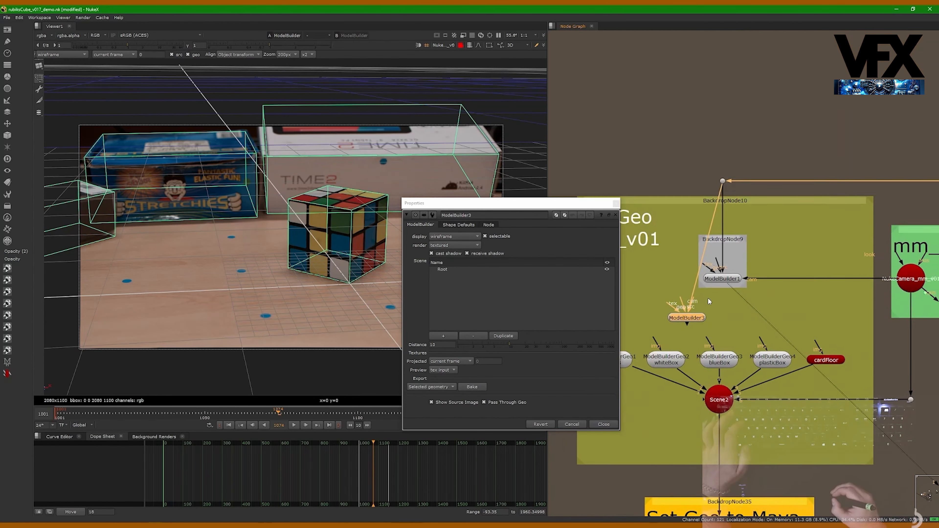
drag(697, 298, 911, 276)
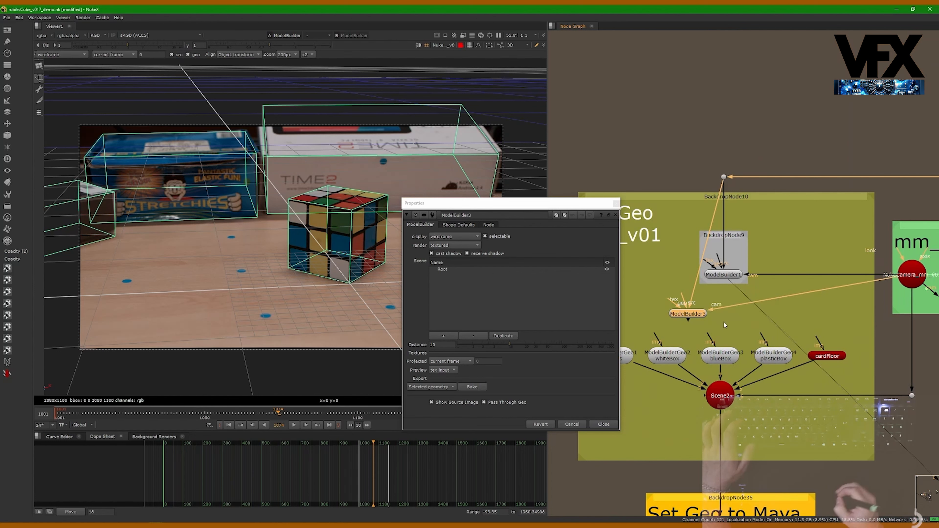
drag(691, 315, 682, 310)
click(647, 306)
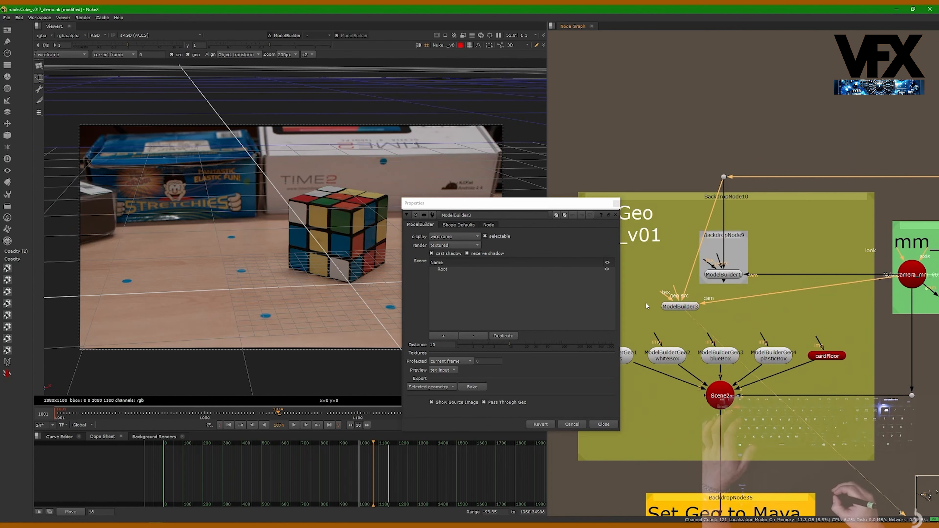
Reposition the new ModelBuilder node, reopen its properties and move the floating properties window away from the Rubik's cube.
double_click(694, 306)
click(604, 424)
drag(681, 308, 642, 305)
double_click(644, 306)
drag(525, 211, 600, 198)
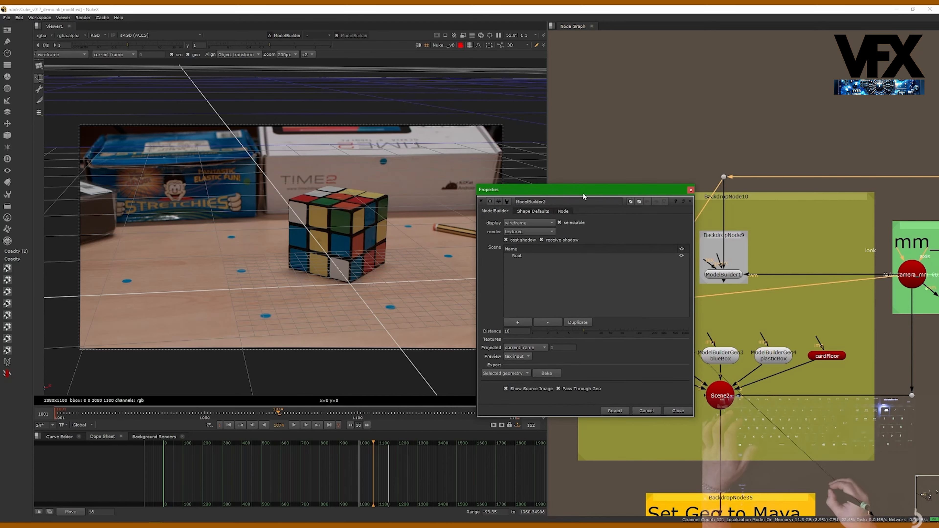
Create a Cube shape with the ModelBuilder and place it over the Rubik's cube in the plate.
scroll(444, 223, up, 5)
click(39, 77)
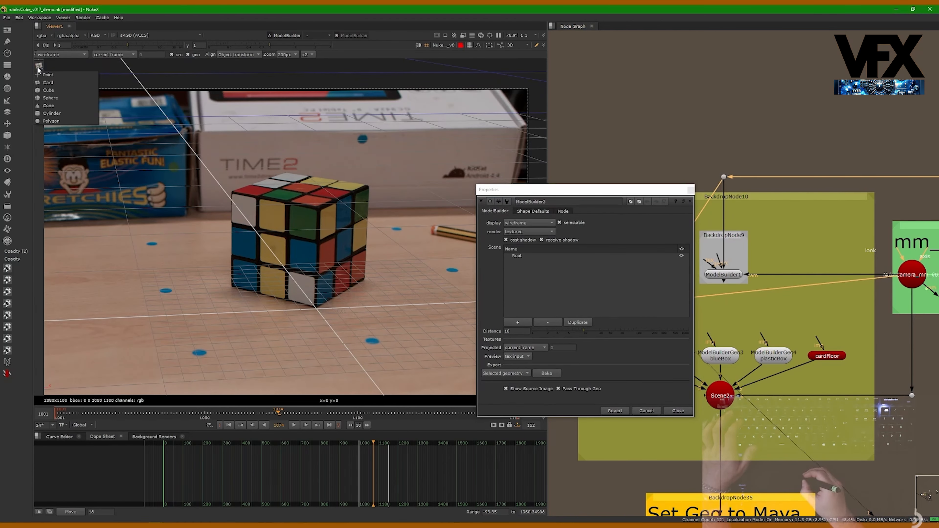
click(62, 84)
drag(309, 237, 331, 195)
Align the cube shape's vertices with the Rubik's cube's corners at frame 1074, starting with the upper left and rear ones.
scroll(331, 195, up, 3)
scroll(299, 204, up, 1)
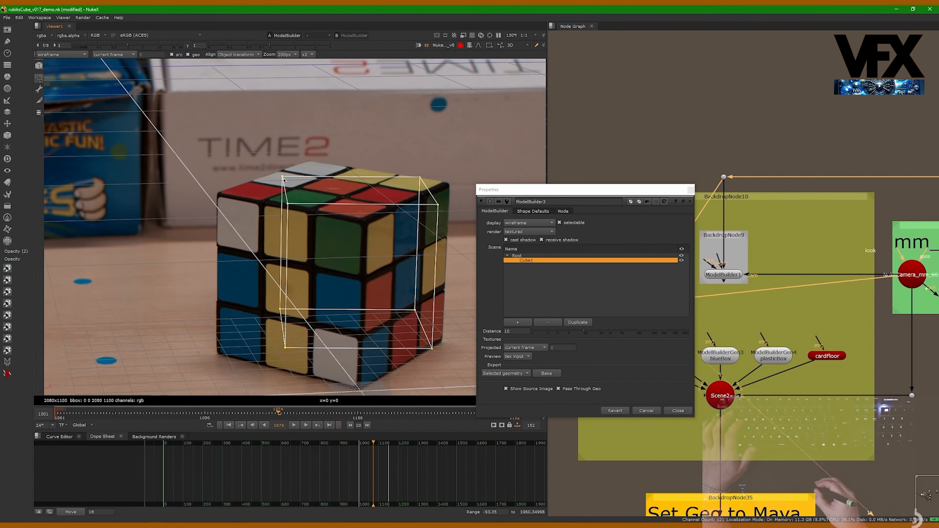
drag(282, 177, 216, 190)
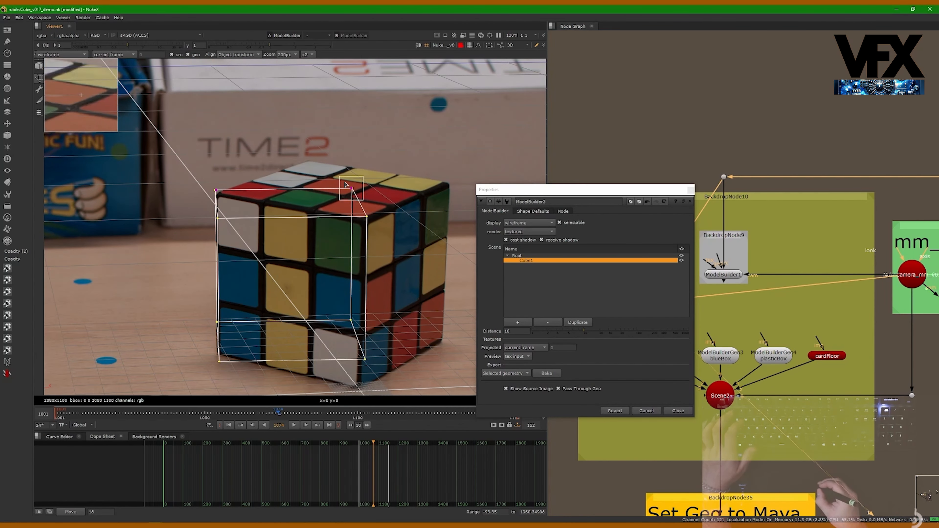
drag(344, 184, 311, 161)
drag(318, 212, 370, 222)
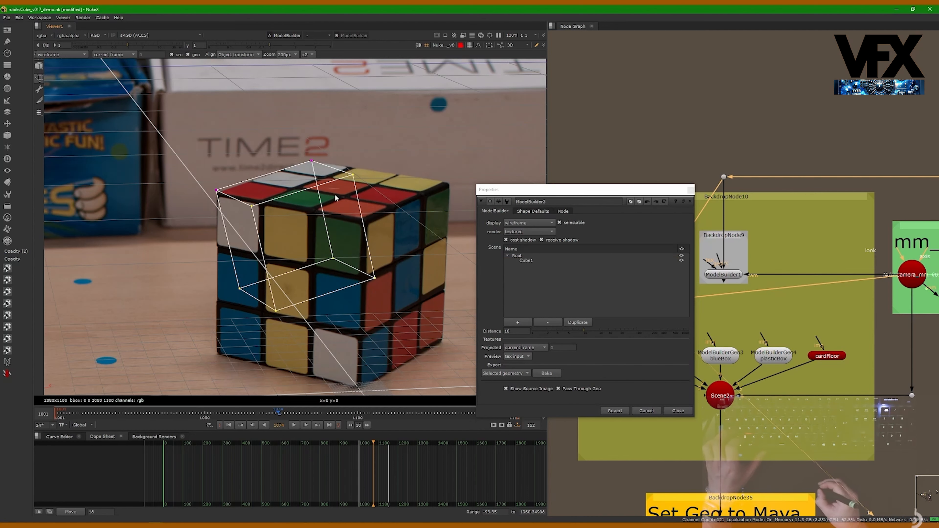
drag(353, 174, 581, 189)
scroll(422, 287, up, 4)
scroll(348, 198, up, 6)
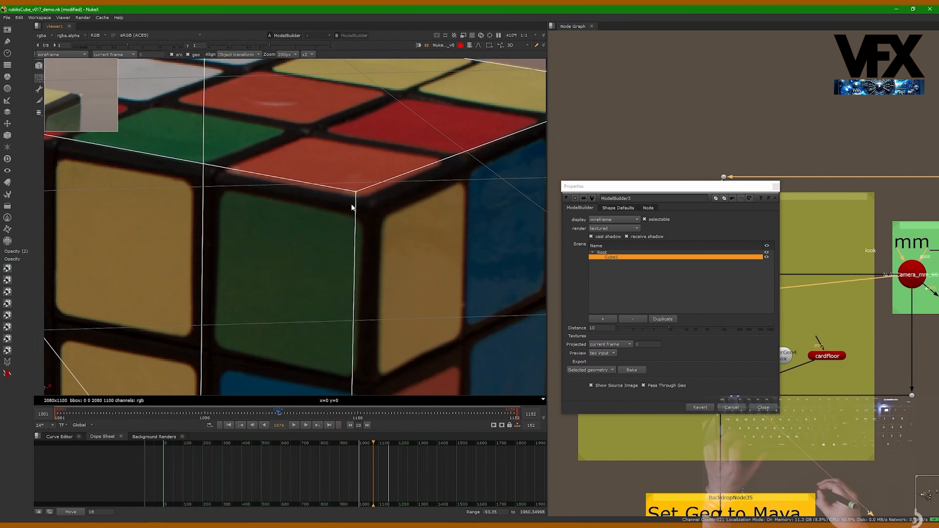
Check the wireframe against the Rubik's cube's edges and refine the upper rear vertex on its corner.
scroll(374, 215, down, 6)
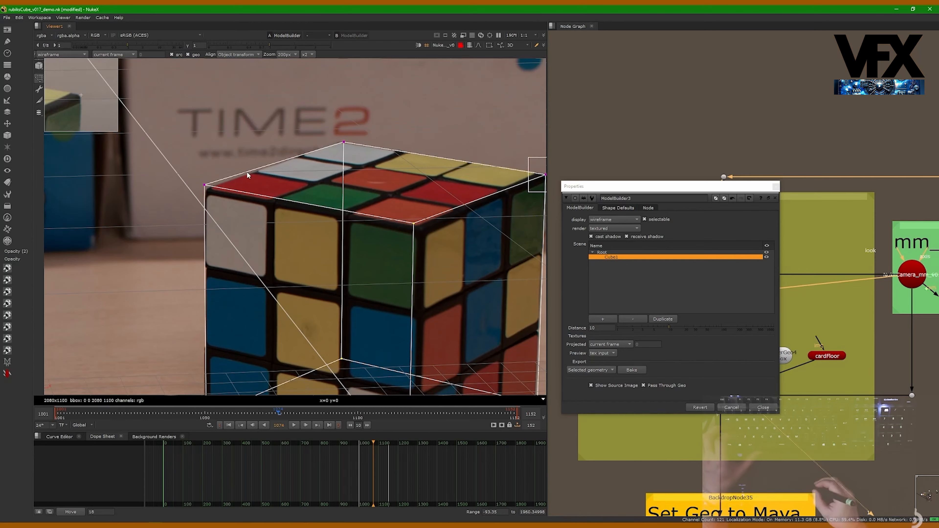
middle_drag(321, 158, 340, 88)
scroll(340, 88, down, 1)
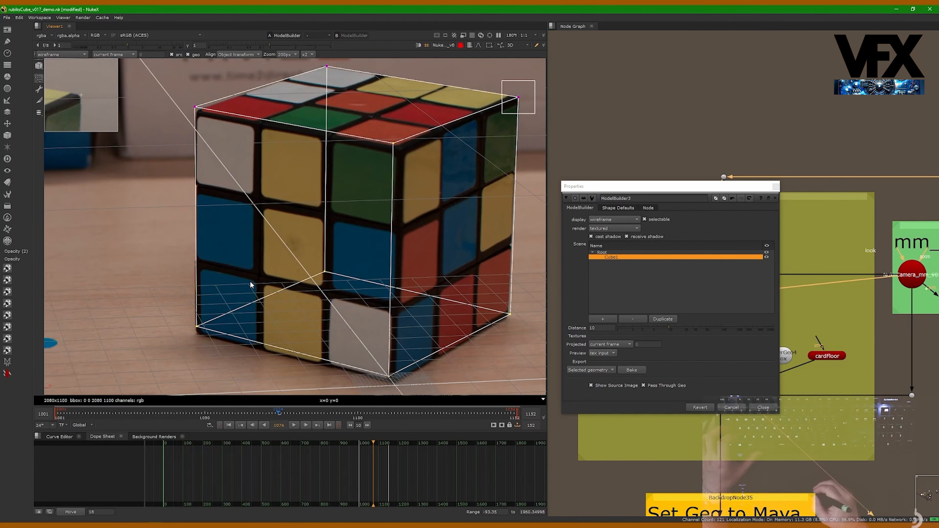
scroll(301, 171, down, 2)
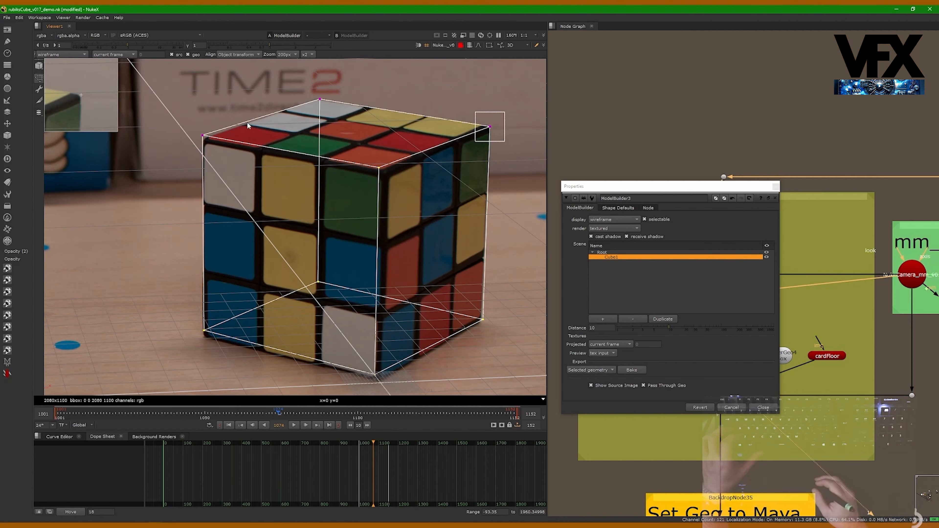
scroll(323, 87, up, 10)
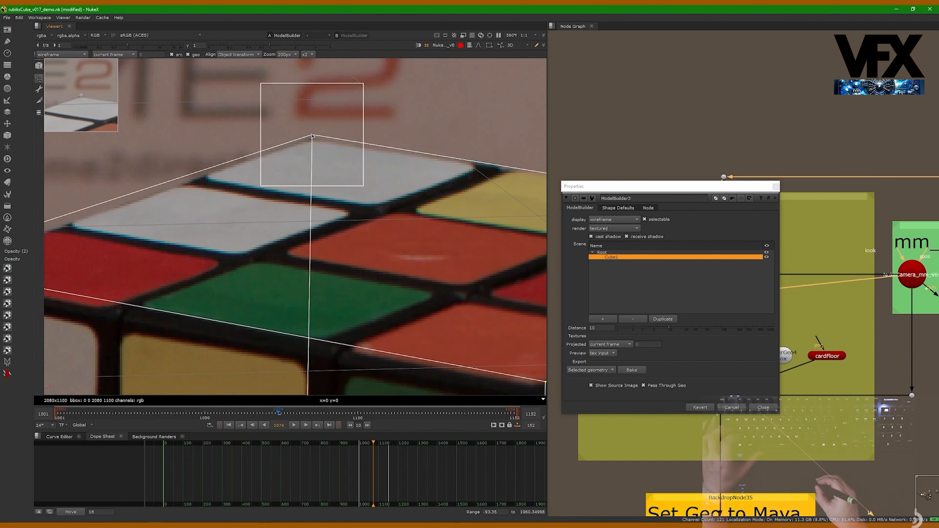
drag(313, 136, 313, 137)
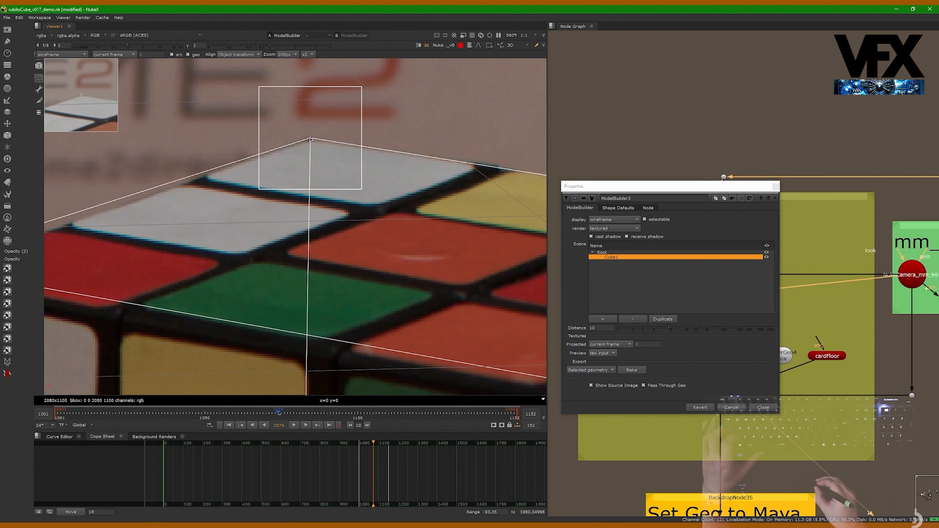
Refine the wireframe's upper left vertex so it sits exactly on the Rubik's cube's corner.
middle_drag(312, 137, 493, 85)
drag(95, 211, 98, 221)
scroll(99, 221, up, 8)
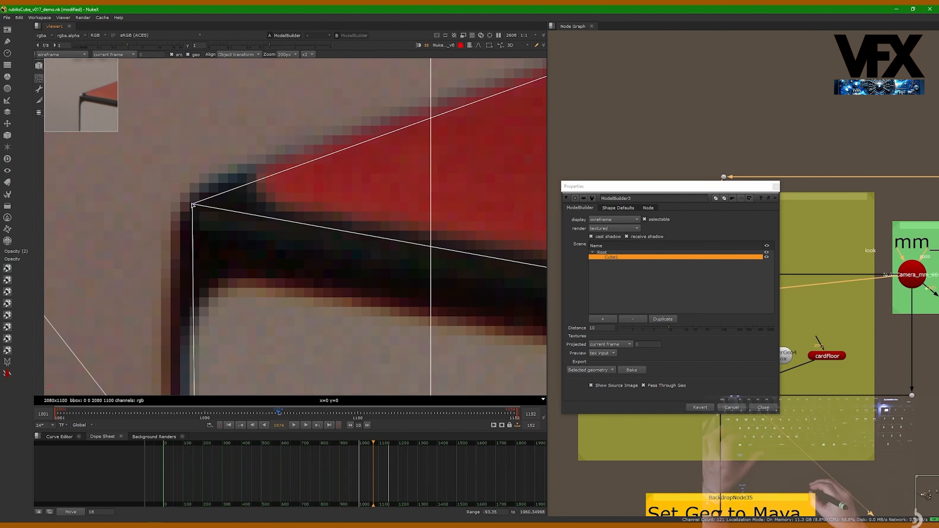
mouse_move(198, 202)
middle_down()
mouse_move(308, 222)
mouse_move(293, 216)
middle_up()
scroll(308, 223, down, 4)
drag(292, 214, 293, 215)
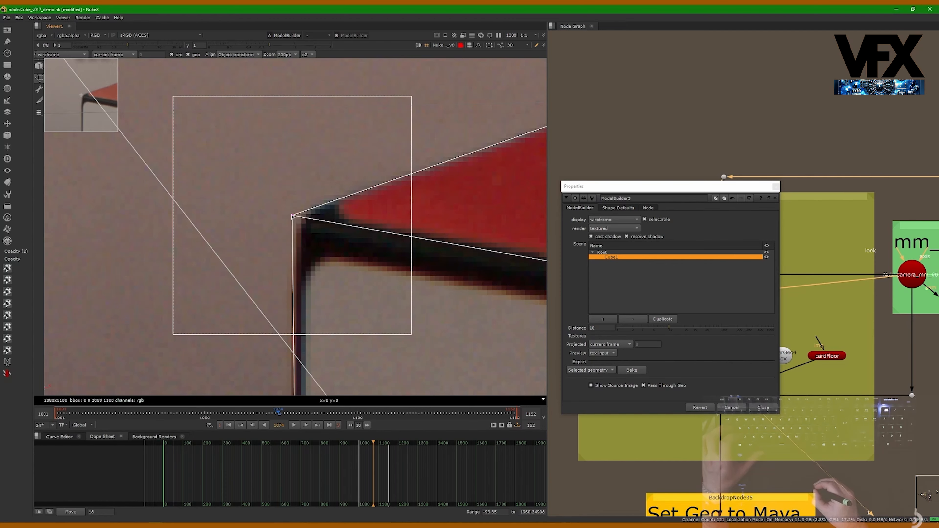
Align the wireframe's lower left vertex with the Rubik's cube's bottom corner on the table.
scroll(279, 230, down, 3)
scroll(278, 231, down, 3)
middle_drag(278, 230, 272, 72)
middle_drag(272, 268, 269, 108)
middle_drag(278, 338, 290, 249)
scroll(290, 249, up, 1)
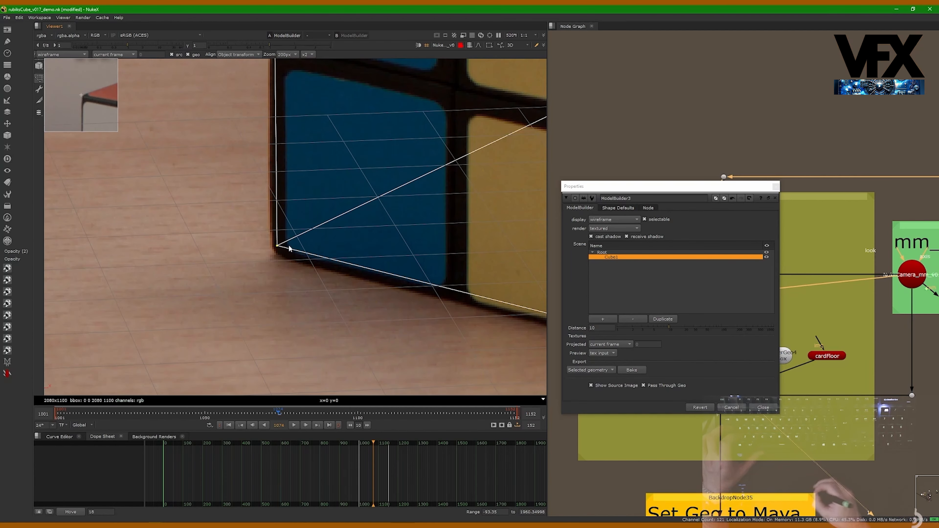
drag(278, 247, 270, 257)
alt+middle_drag(282, 237, 254, 252)
middle_drag(355, 225, 122, 280)
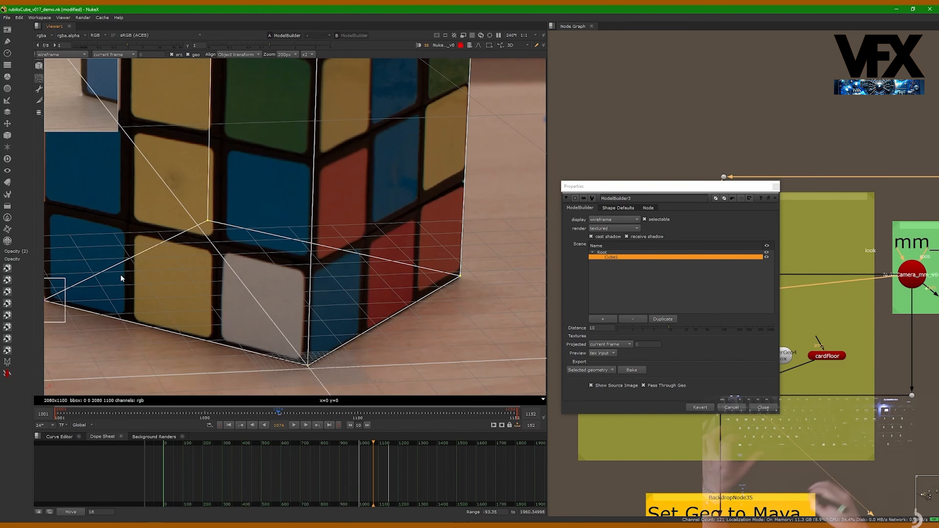
Refine the wireframe's upper right and lower right vertices on the matching corners of the Rubik's cube.
middle_drag(436, 111, 338, 302)
alt+middle_drag(368, 198, 407, 162)
drag(394, 151, 398, 150)
alt+middle_drag(406, 160, 372, 162)
middle_drag(309, 281, 277, 132)
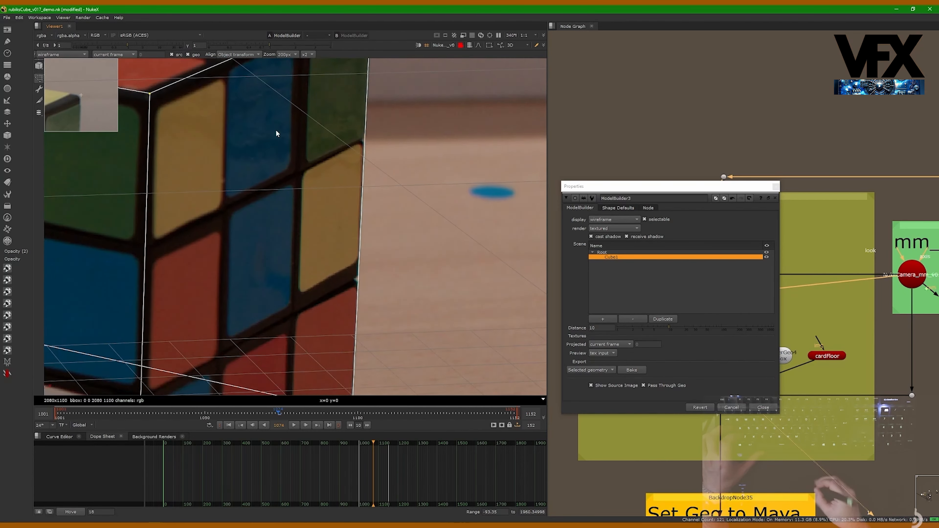
middle_drag(333, 366, 306, 208)
alt+middle_drag(304, 259, 366, 226)
drag(358, 214, 355, 214)
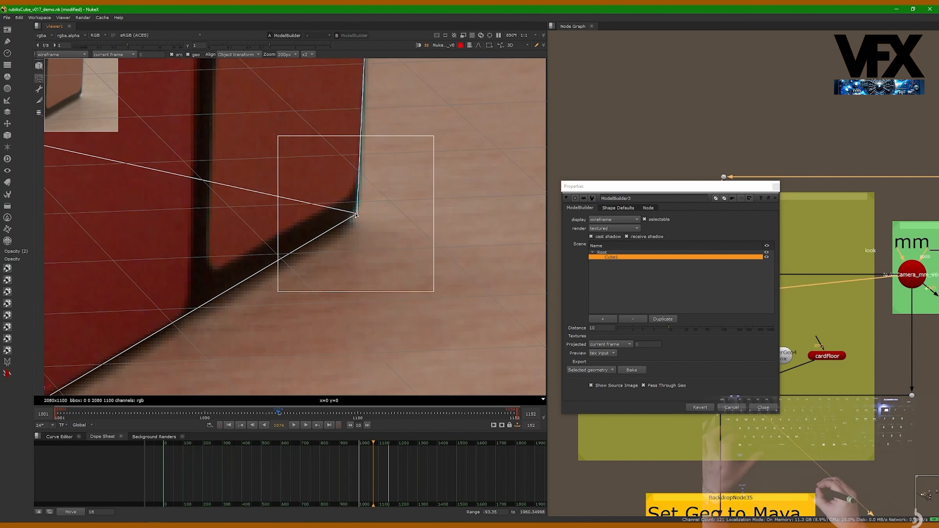
Refine the wireframe's lower front vertex on the Rubik's cube's nearest bottom corner and check the overall fit.
alt+middle_drag(356, 215, 473, 136)
mouse_move(308, 282)
alt+middle_down()
mouse_move(326, 278)
mouse_move(306, 290)
alt+middle_up()
drag(305, 290, 305, 289)
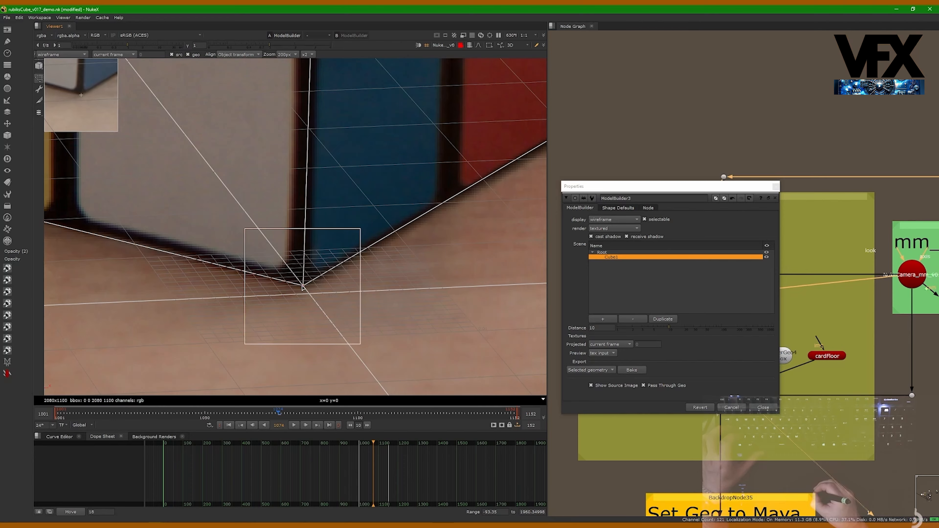
alt+middle_drag(304, 289, 296, 321)
middle_drag(322, 127, 322, 200)
scroll(321, 203, down, 1)
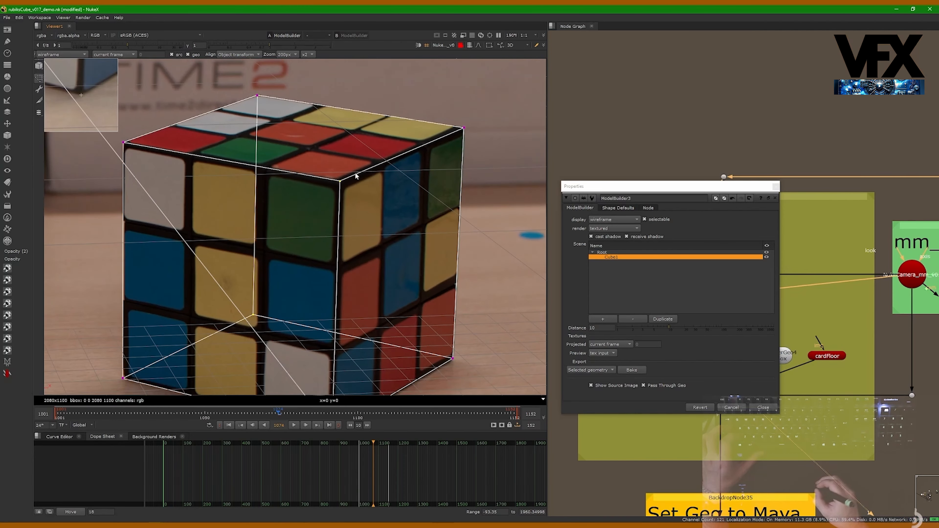
scroll(330, 181, down, 3)
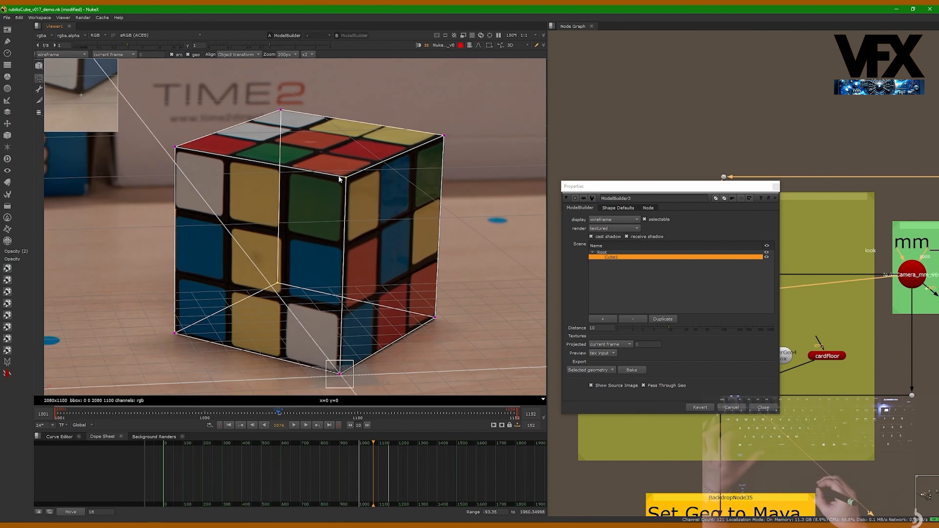
At frame 1001, move the wireframe onto the Rubik's cube and align its upper left vertex with the cube's matching corner.
click(229, 425)
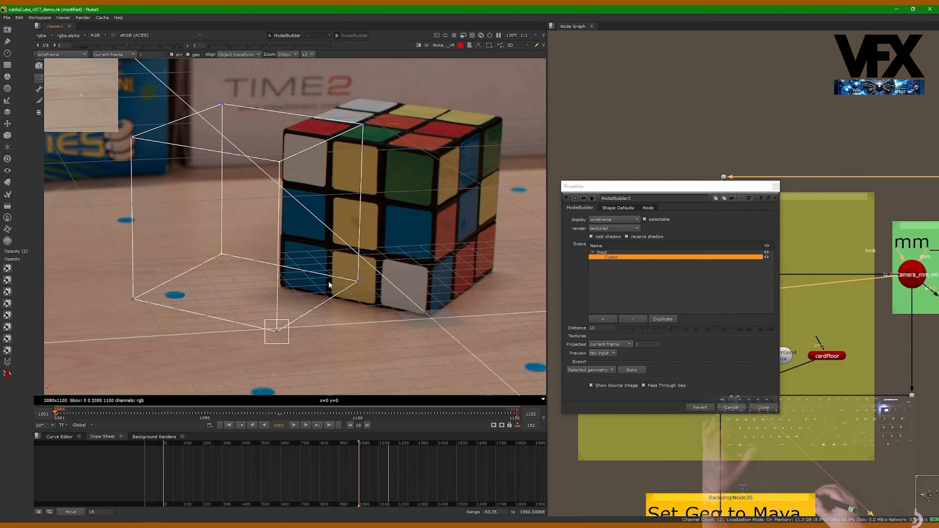
scroll(327, 192, up, 2)
drag(326, 191, 508, 180)
scroll(322, 185, up, 4)
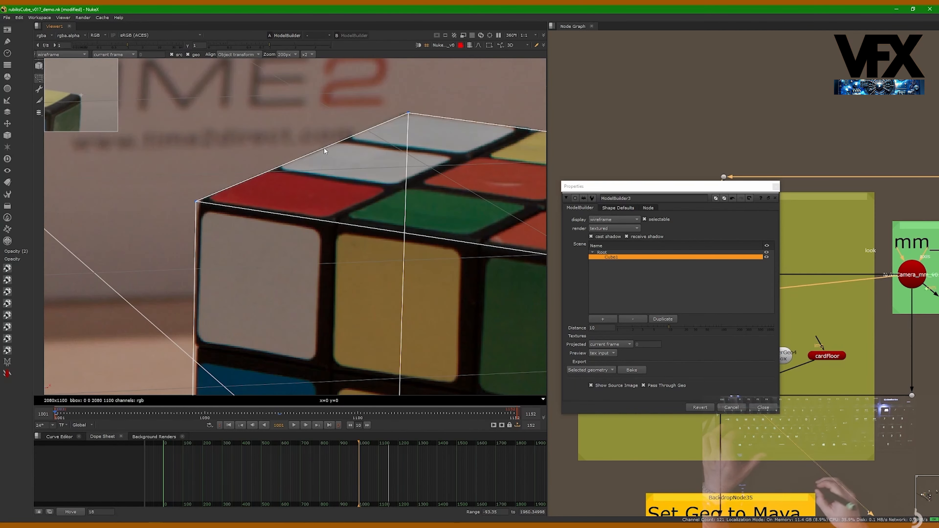
drag(201, 207, 198, 201)
At frame 1001, place the wireframe's lower left vertex on the Rubik's cube's bottom corner on the table.
scroll(198, 203, down, 5)
middle_drag(333, 296, 342, 181)
scroll(267, 260, up, 4)
click(256, 259)
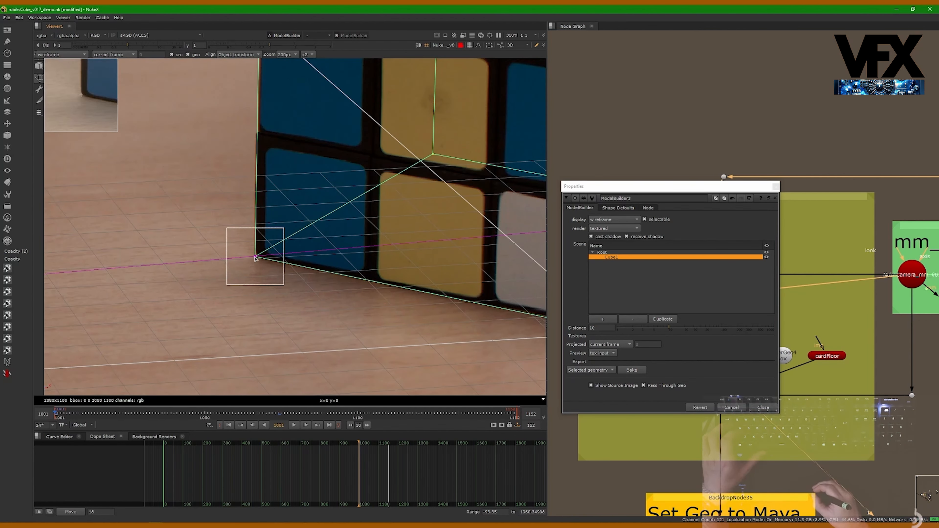
scroll(270, 260, down, 4)
Deselect Cube1 and scrub through the shot to check that the wireframe stays locked to the Rubik's cube.
drag(115, 417, 318, 416)
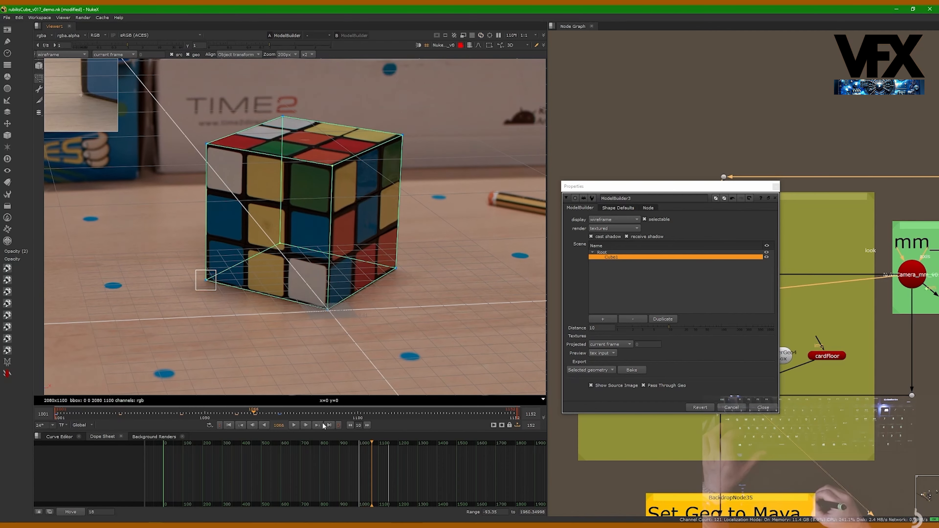
click(329, 425)
scroll(329, 204, down, 4)
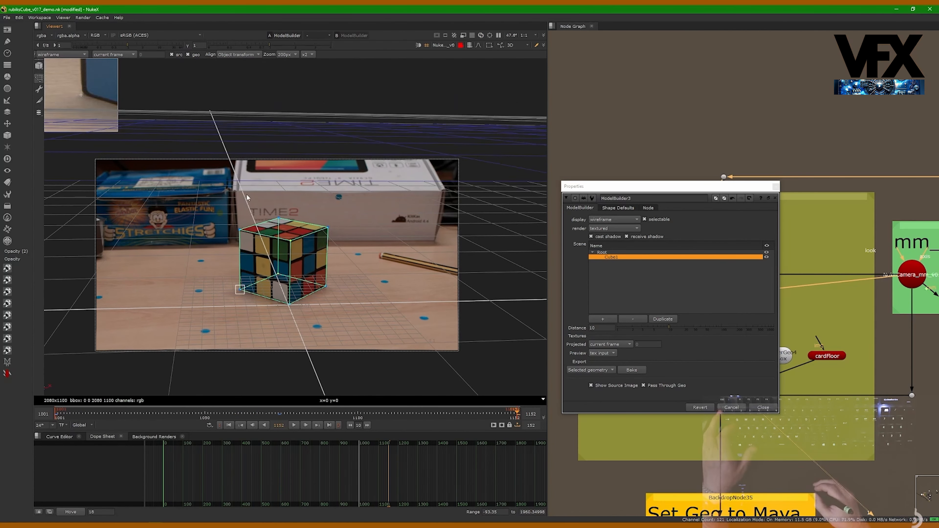
click(253, 193)
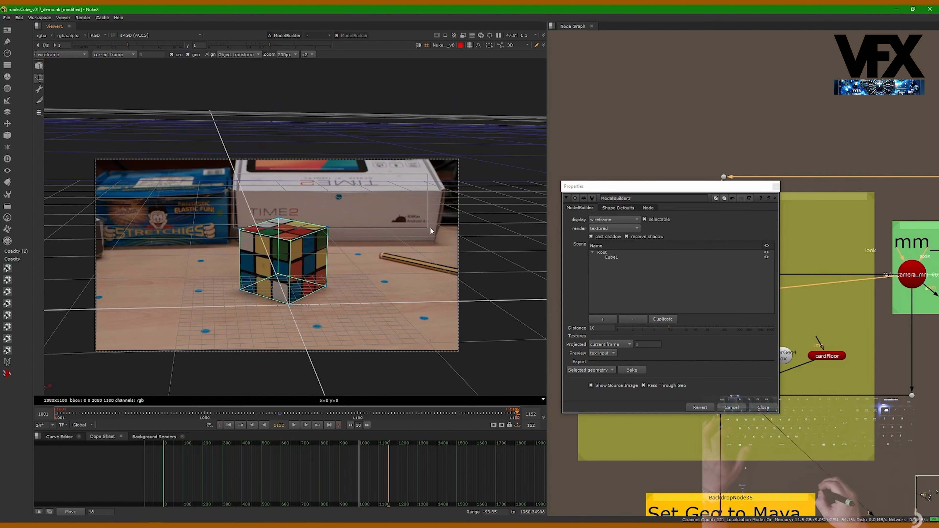
drag(254, 177, 409, 204)
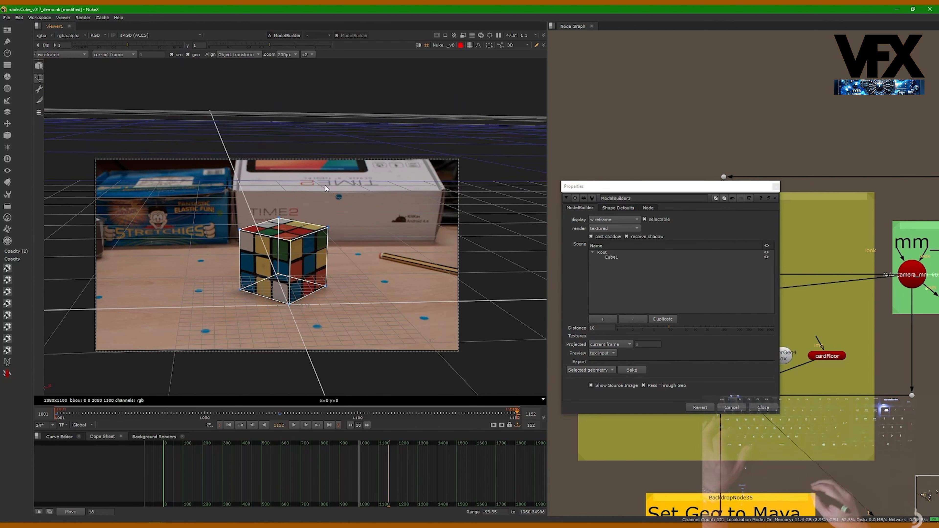
drag(274, 414, 165, 414)
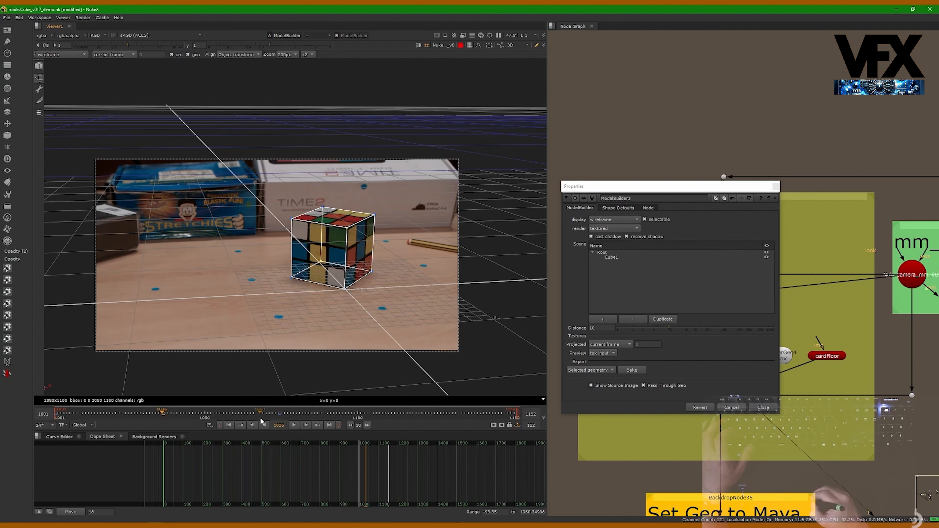
drag(260, 416, 77, 410)
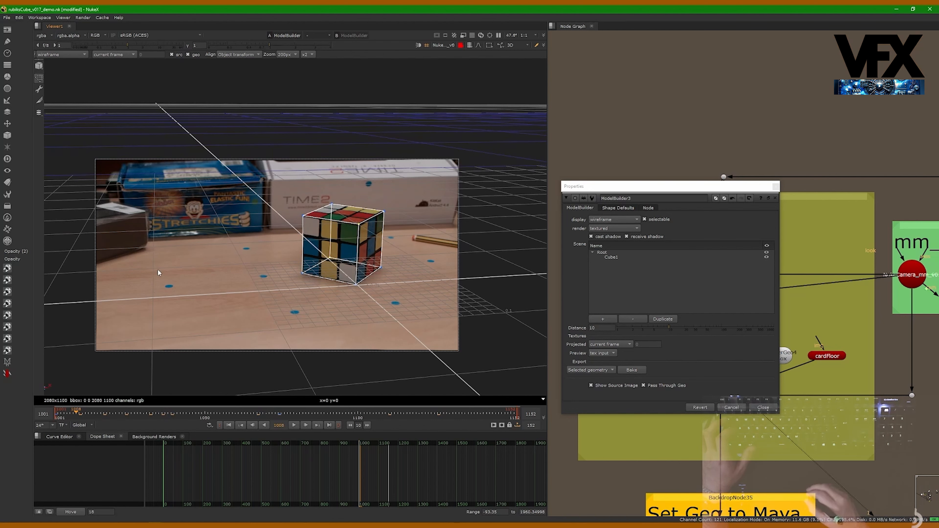
drag(273, 313, 170, 273)
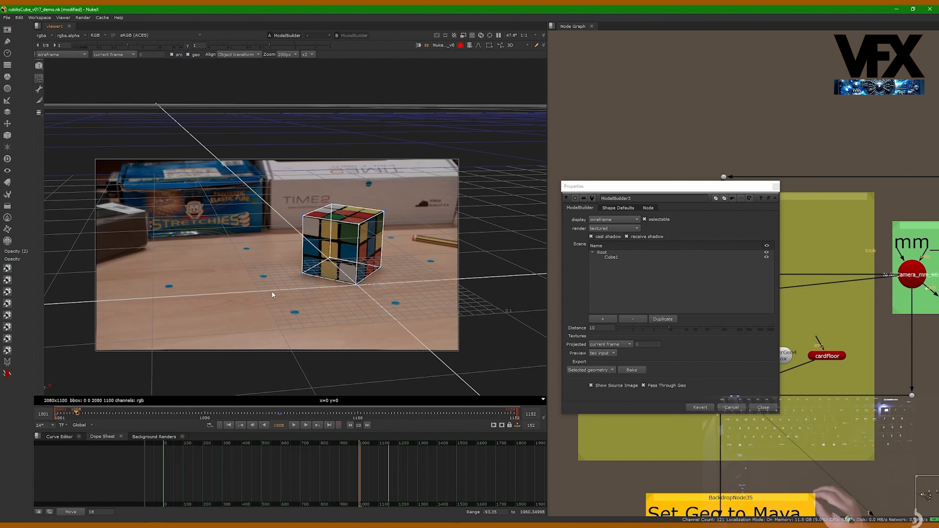
Close the ModelBuilder3 properties and delete that node from the Set Geo group.
click(762, 408)
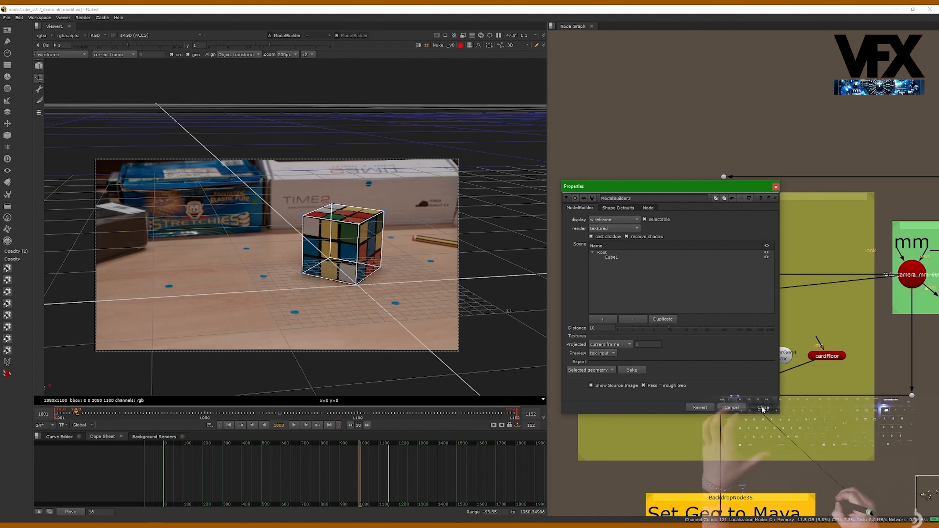
click(762, 408)
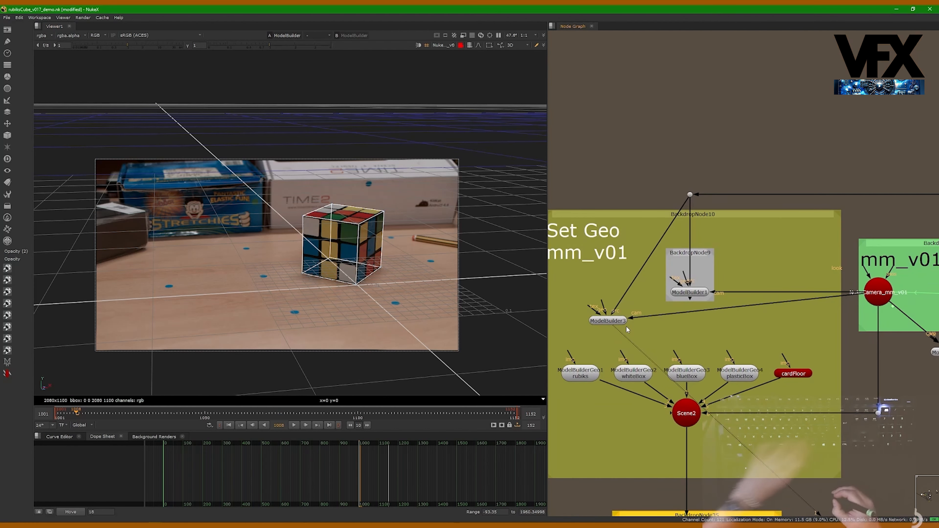
key(1)
View ModelBuilder1, open its properties and check the rubiks, whiteBox, blueBox and plasticBox wireframes against the plate at different frames.
click(636, 275)
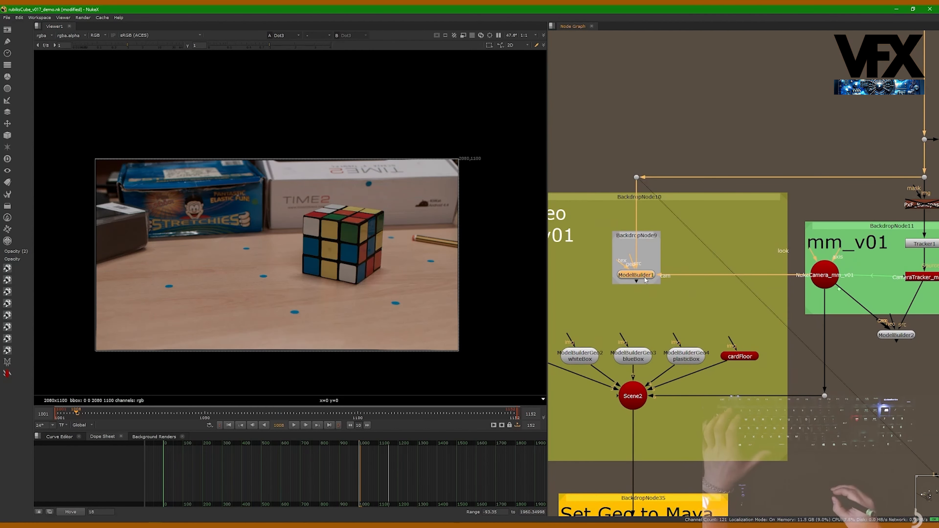
key(1)
double_click(636, 274)
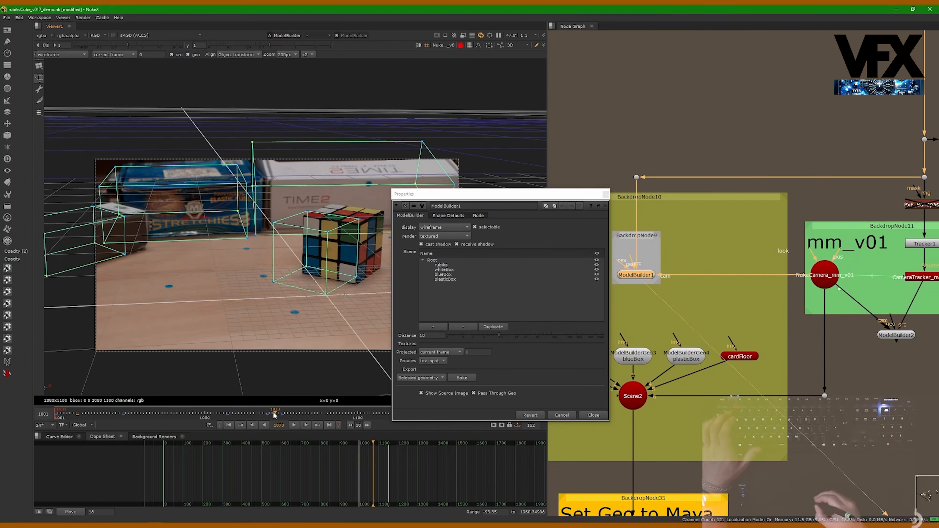
click(82, 413)
key(l)
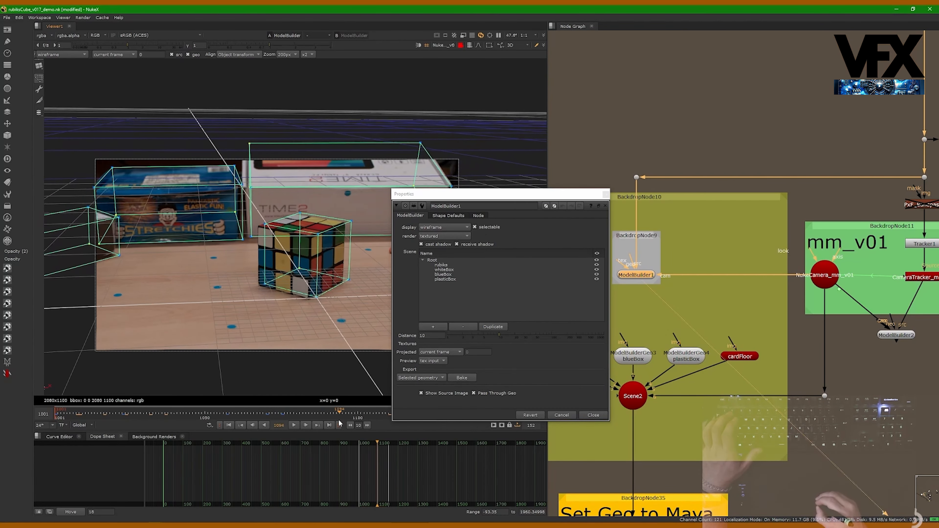
click(593, 415)
Examine the baked geometry nodes feeding Scene2 and inspect the settings of the cardFloor node.
scroll(664, 300, up, 4)
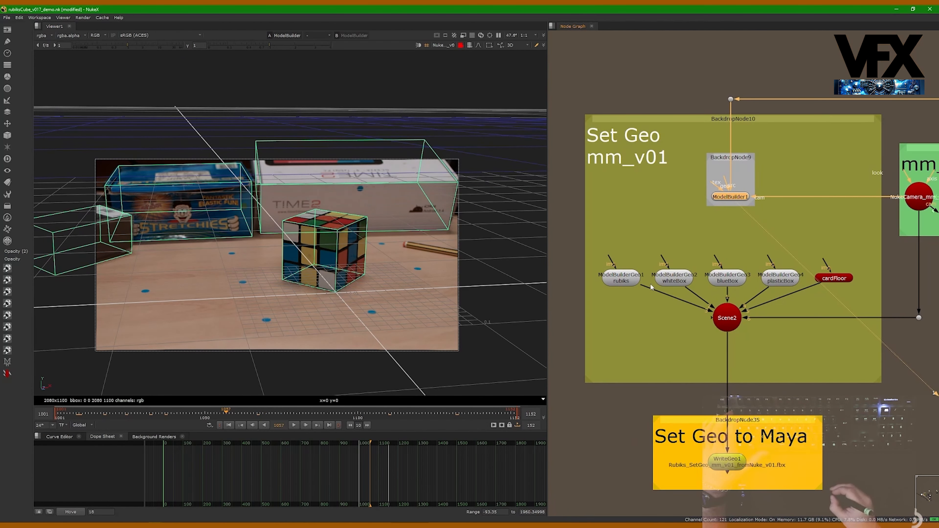
drag(732, 327, 731, 334)
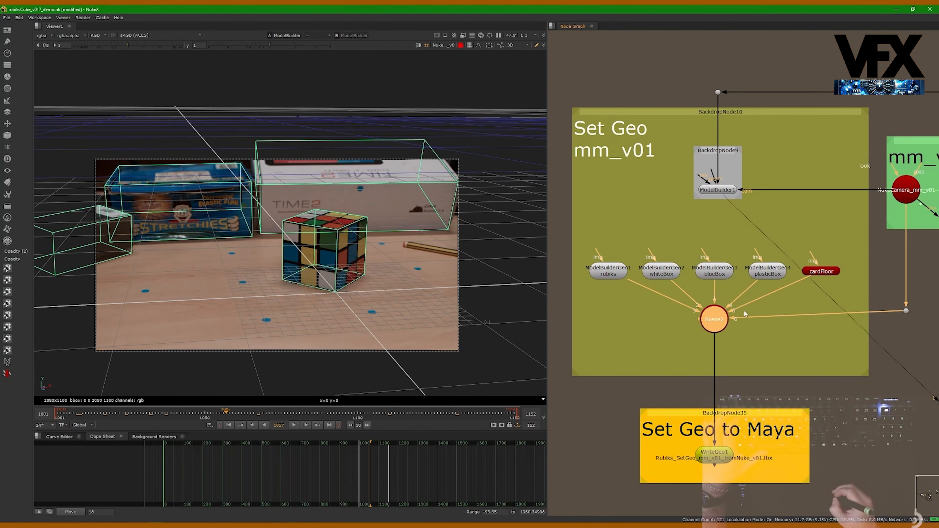
click(819, 274)
double_click(824, 274)
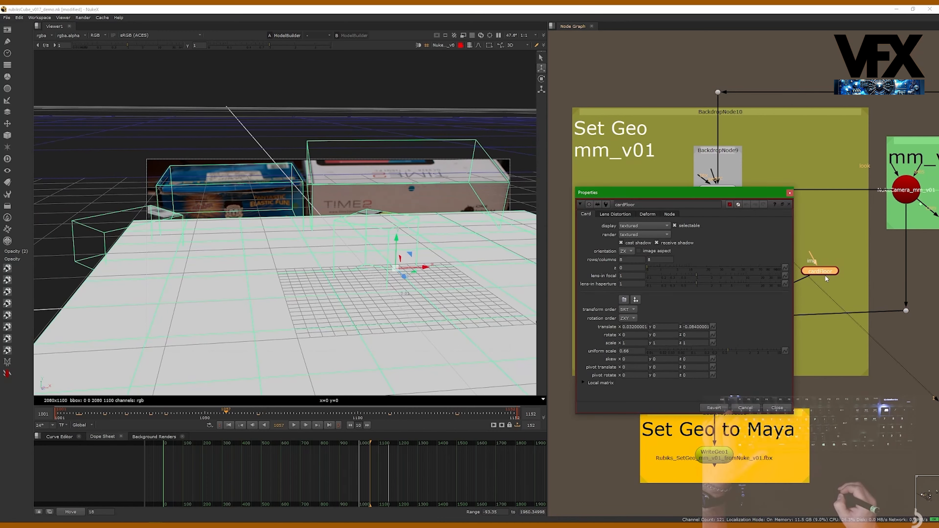
click(789, 193)
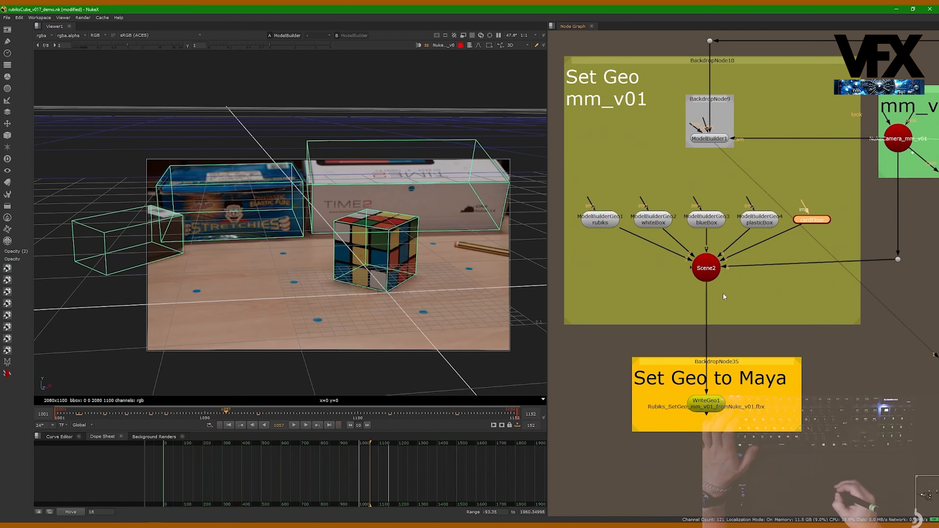
Display Scene2 in the viewer and examine the combined set geometry together with its camera connection.
click(704, 274)
key(1)
middle_drag(720, 331, 722, 293)
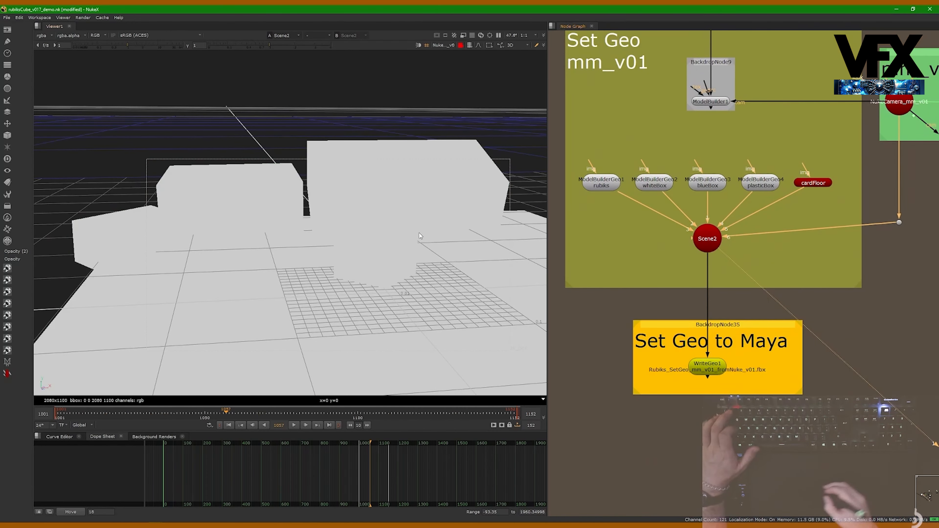
middle_drag(928, 114, 796, 168)
drag(769, 167, 768, 172)
middle_drag(453, 304, 429, 255)
Open the WriteGeo1 properties, enlarge the window to examine the full FBX export path and options, and close it.
middle_drag(592, 413, 662, 352)
scroll(661, 352, up, 2)
click(676, 329)
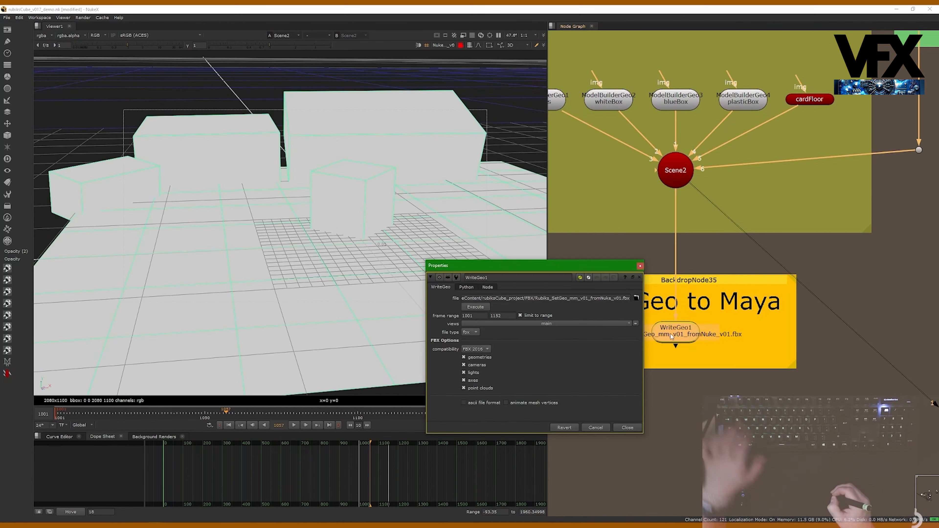
click(532, 258)
drag(498, 267, 428, 195)
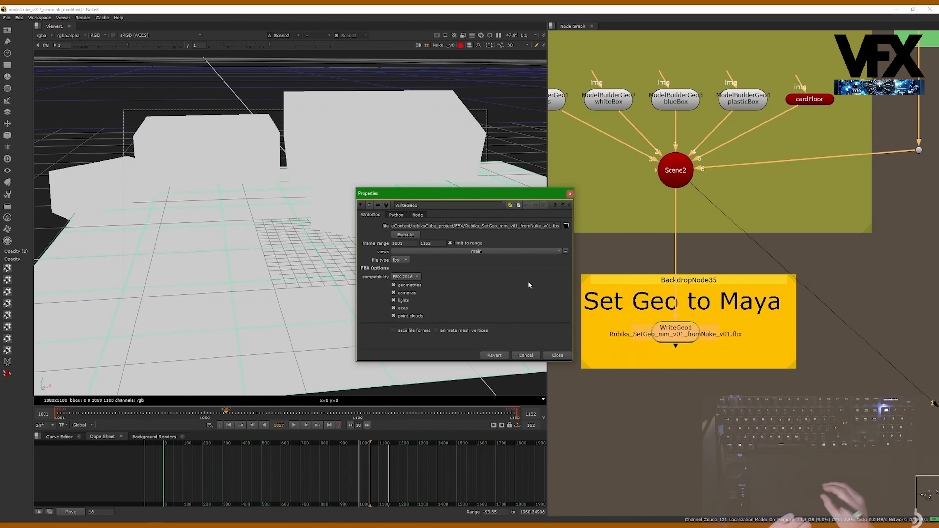
drag(575, 362, 648, 383)
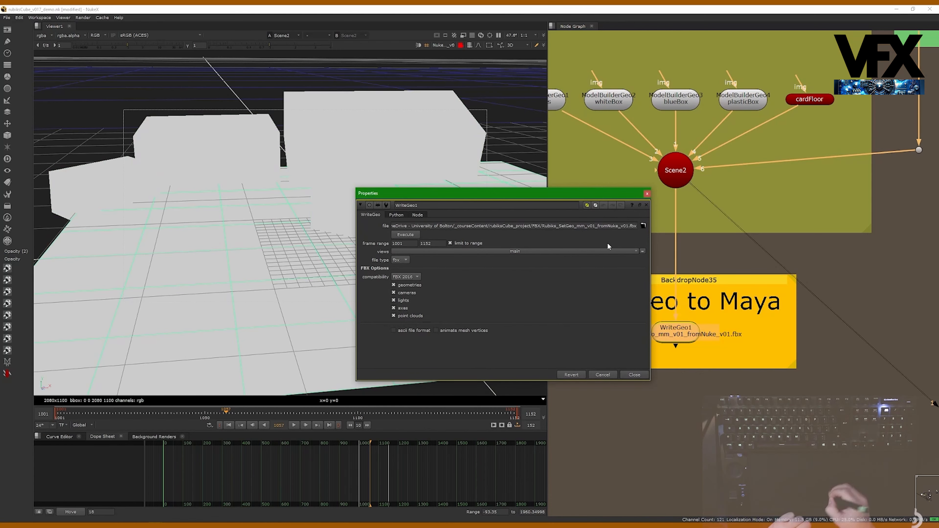
drag(610, 194, 534, 197)
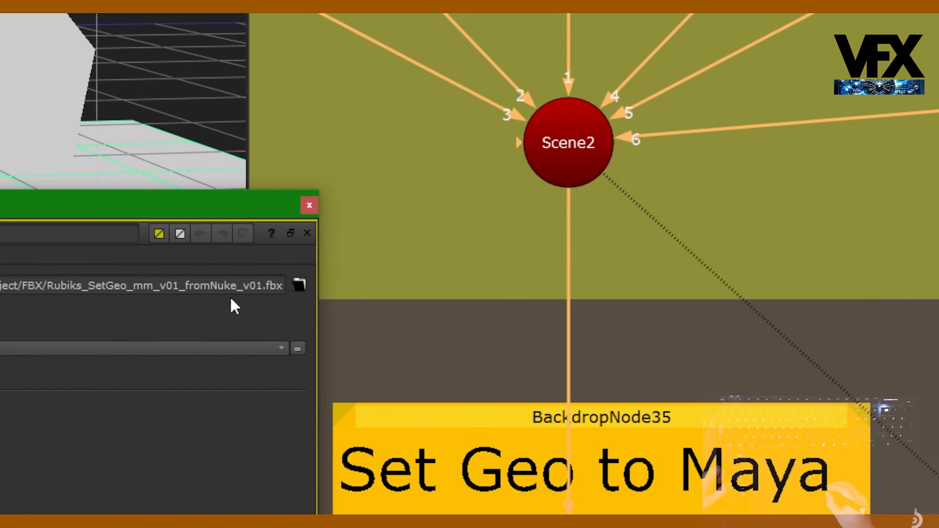
click(308, 203)
Trace the node graph from cardFloor and NukeCamera_mm_v01 to the undistorted plate nodes and back to WriteGeo1.
middle_drag(702, 111, 340, 456)
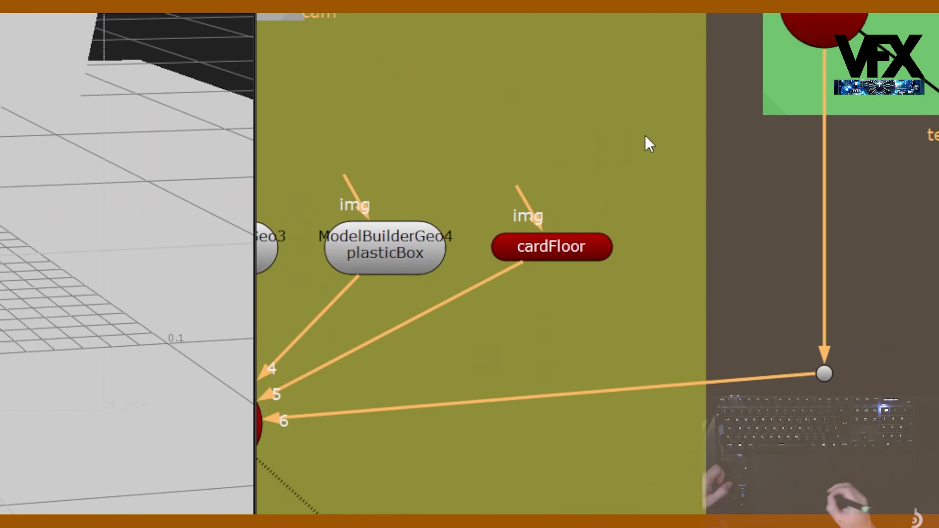
middle_drag(648, 238, 457, 328)
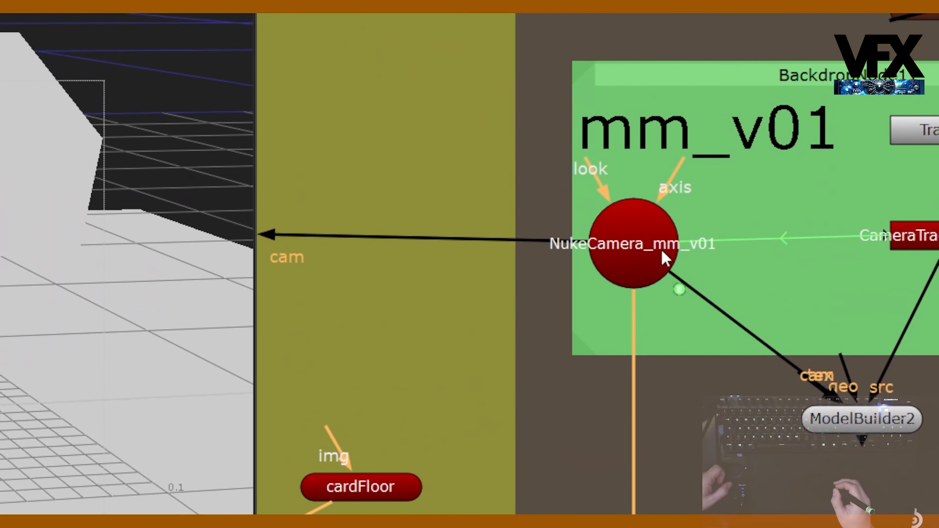
middle_drag(648, 270, 637, 293)
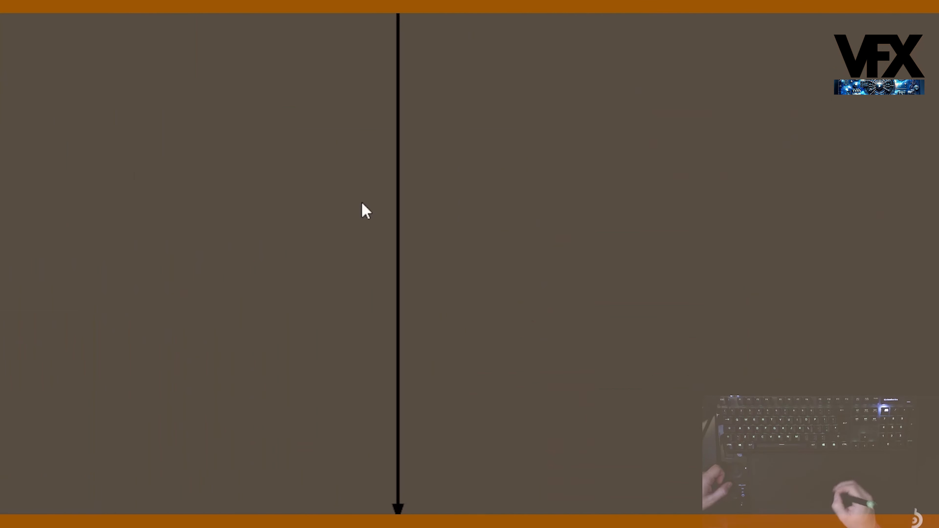
scroll(374, 213, up, 6)
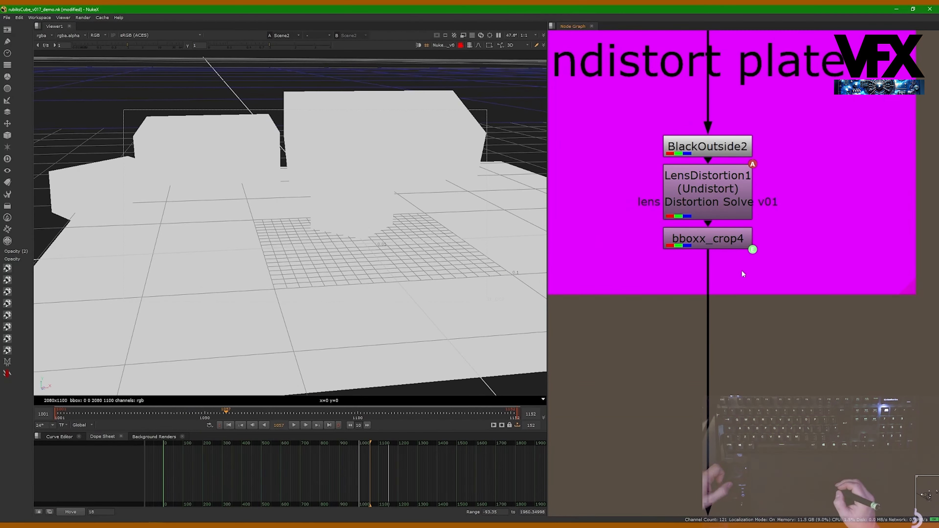
scroll(406, 425, down, 5)
scroll(694, 287, up, 5)
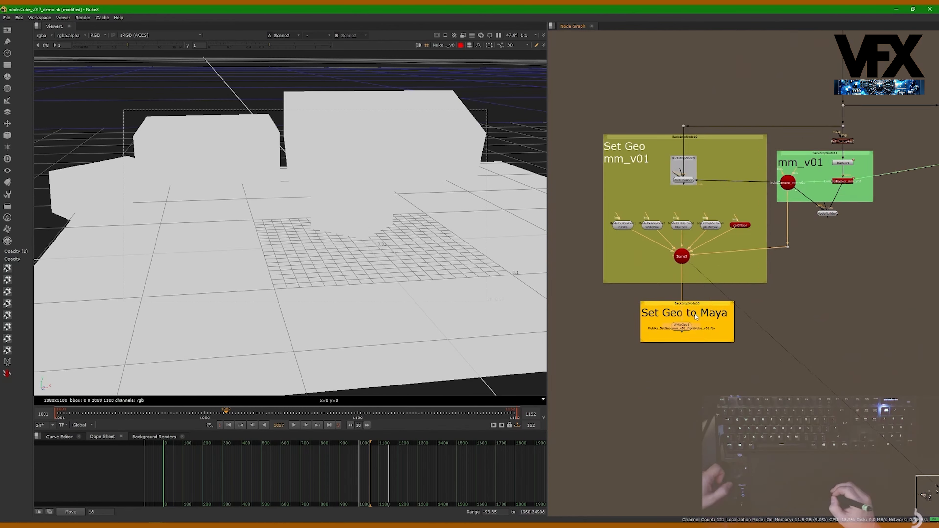
middle_drag(705, 313, 695, 380)
scroll(687, 296, up, 3)
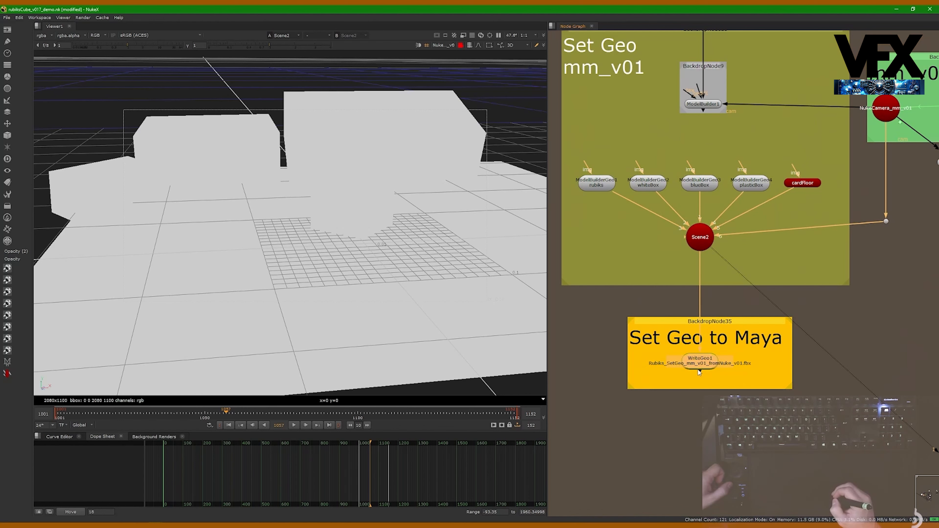
Examine the Set Geo export and the undistorted image plane branch for Maya, selecting the write node in that branch.
click(709, 331)
scroll(680, 339, down, 6)
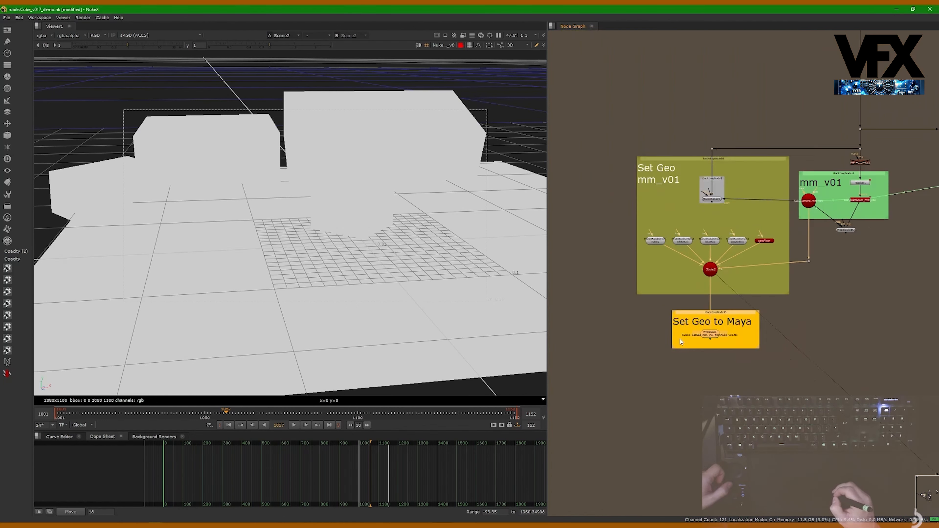
drag(656, 167, 827, 393)
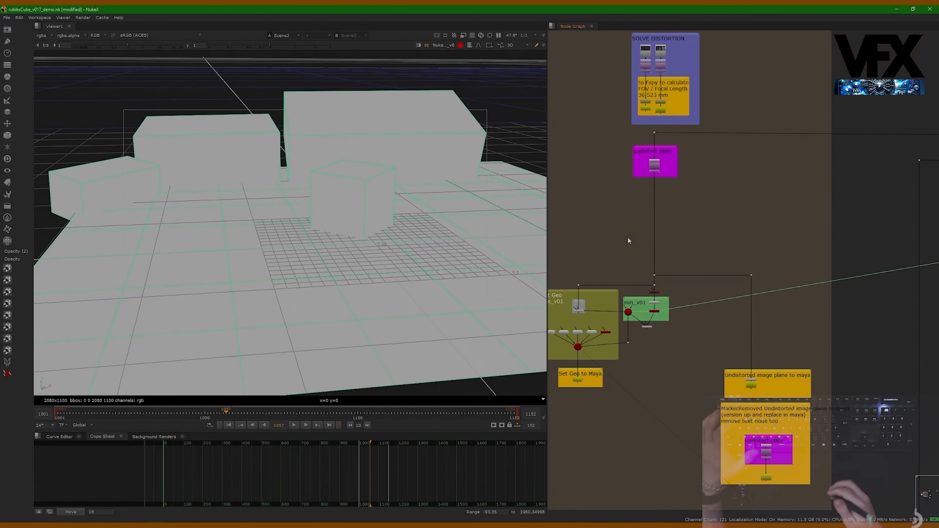
middle_drag(628, 237, 707, 236)
scroll(707, 236, down, 2)
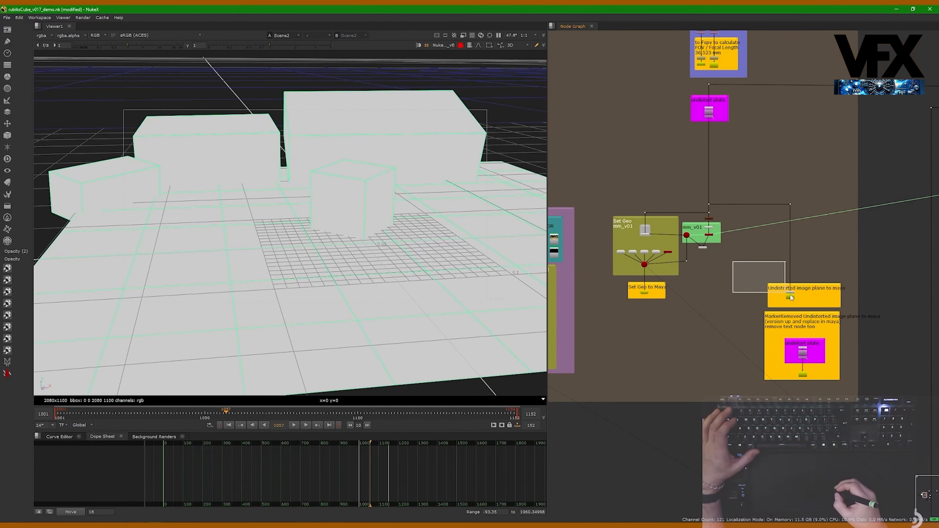
drag(791, 298, 865, 310)
middle_drag(819, 306, 752, 328)
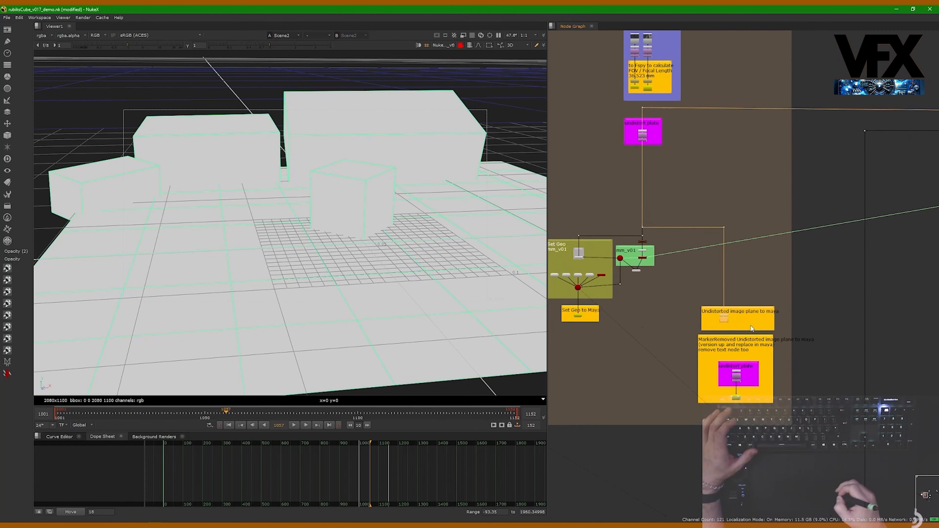
scroll(723, 335, up, 1)
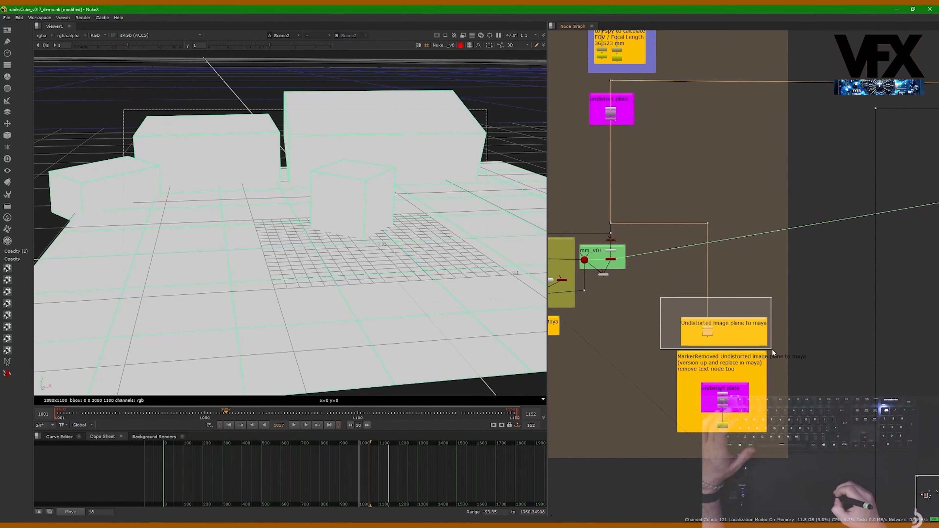
Move the "Undistorted image plane to maya" backdrop and its nodes up, away from the MarkerRemoved backdrop below.
drag(710, 334, 709, 307)
scroll(695, 259, up, 2)
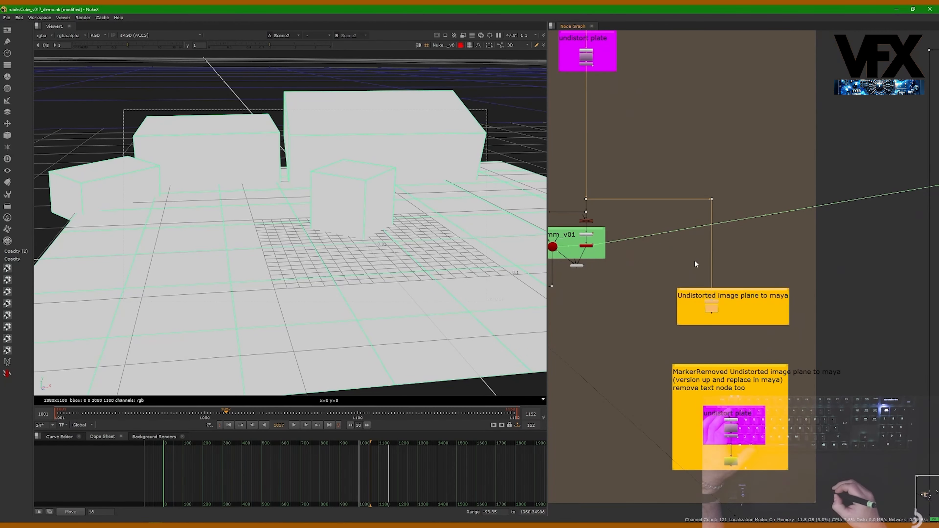
Trace the plate stream past the Denoise node back to the undistort plate group and display that group's output in the viewer.
scroll(634, 153, down, 8)
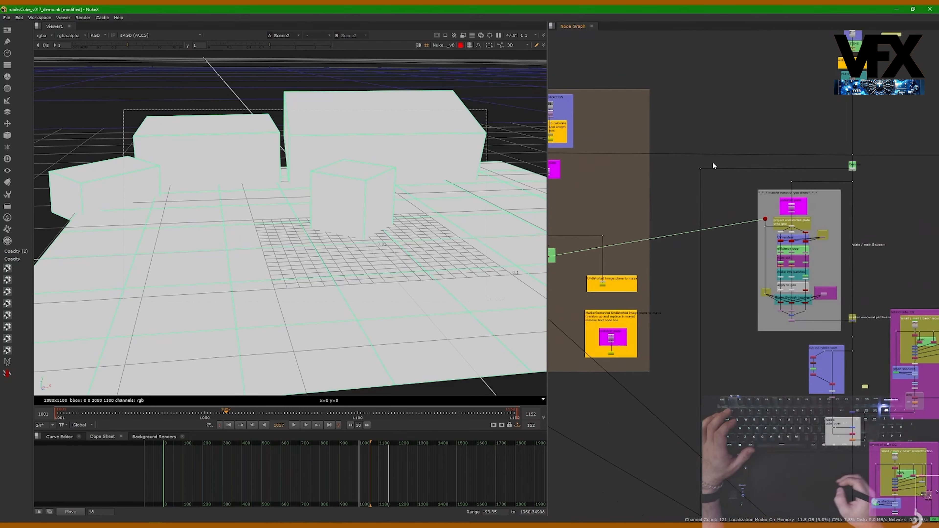
scroll(786, 97, up, 4)
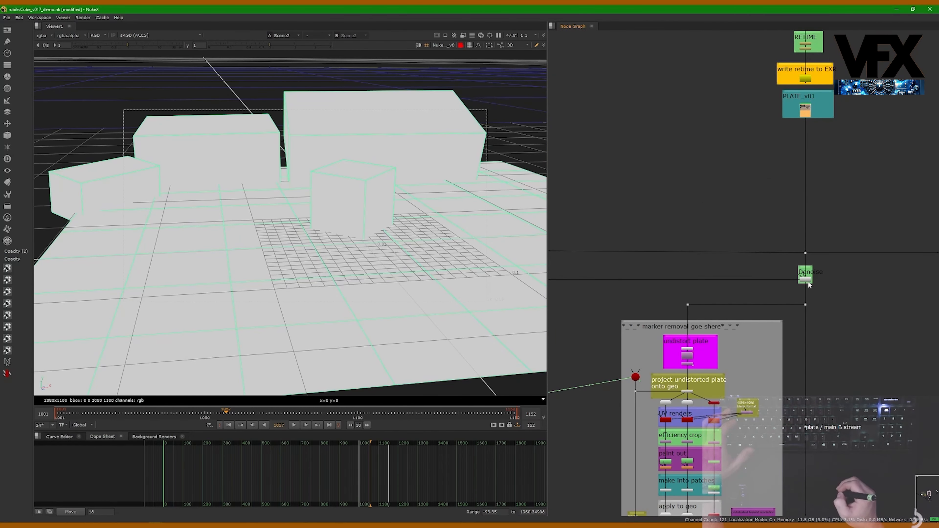
scroll(741, 277, down, 2)
middle_drag(821, 235, 621, 218)
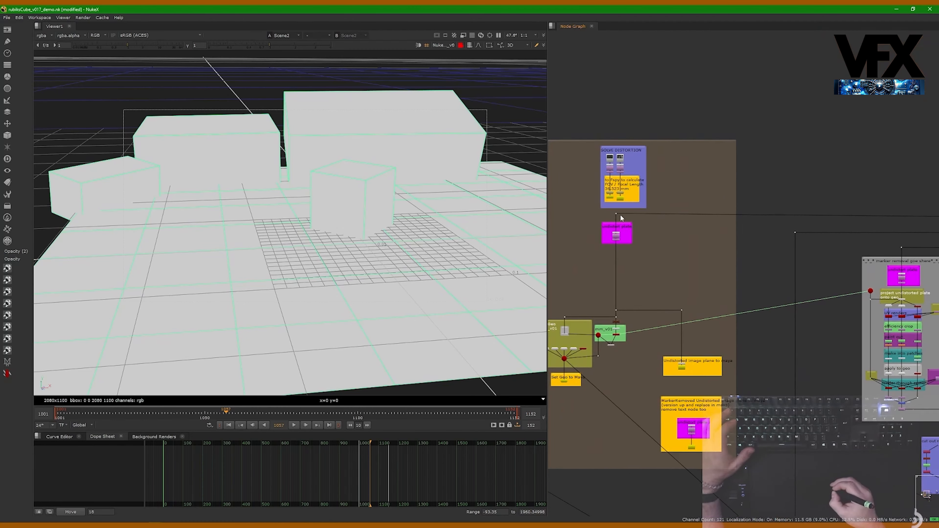
scroll(625, 220, up, 5)
key(1)
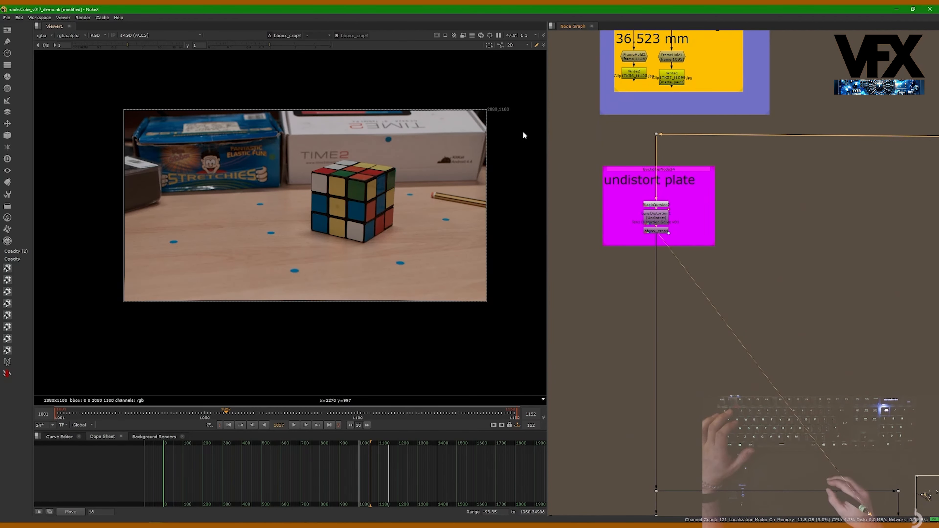
Follow the undistorted plate branch to the "Undistorted image plane to maya" backdrop and move Write4 slightly further below Text1.
middle_drag(663, 479, 599, 240)
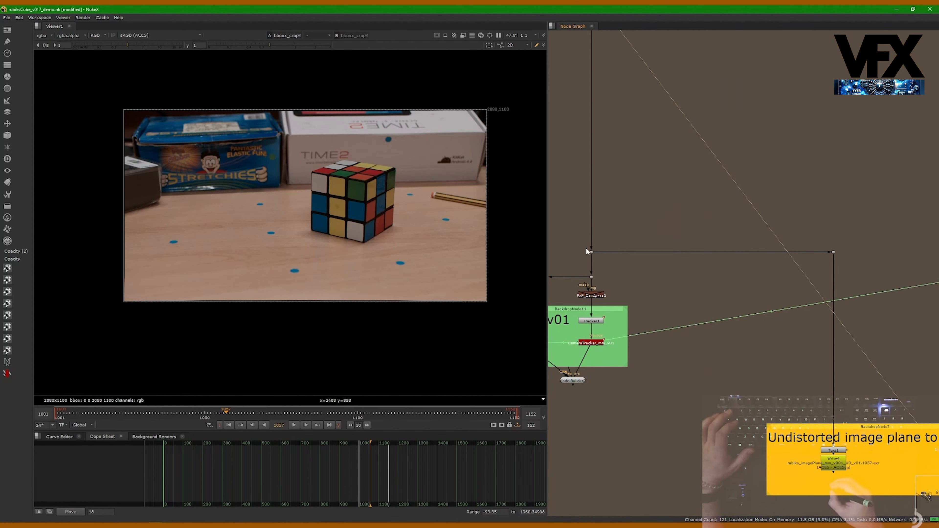
middle_drag(749, 267, 614, 172)
scroll(702, 340, up, 2)
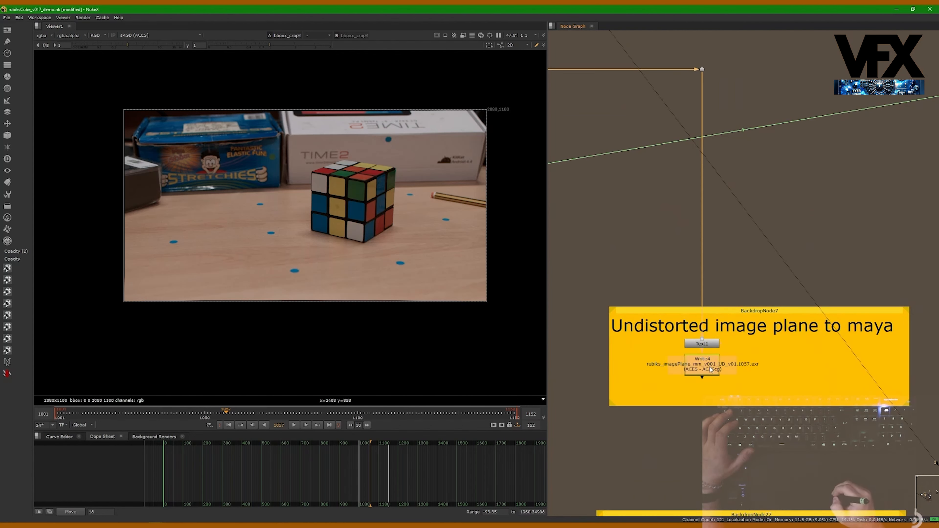
click(708, 344)
drag(707, 375, 707, 377)
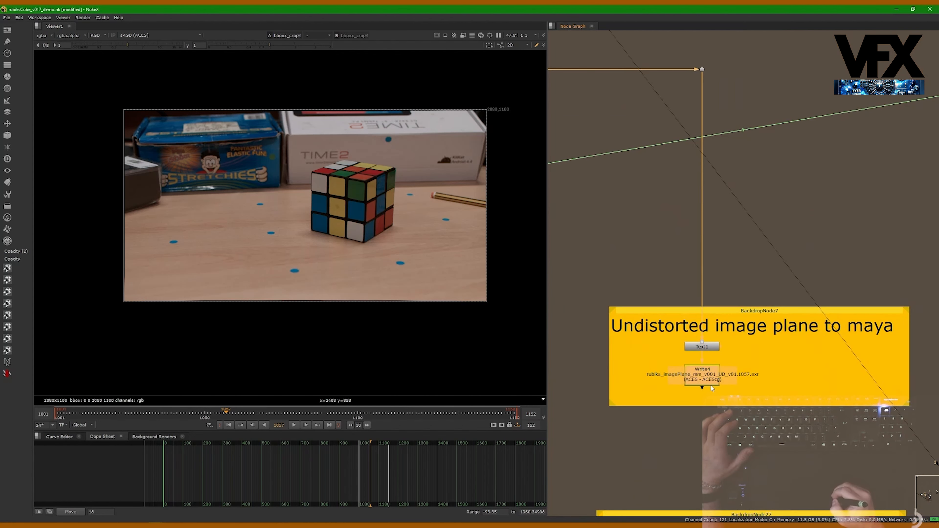
click(752, 357)
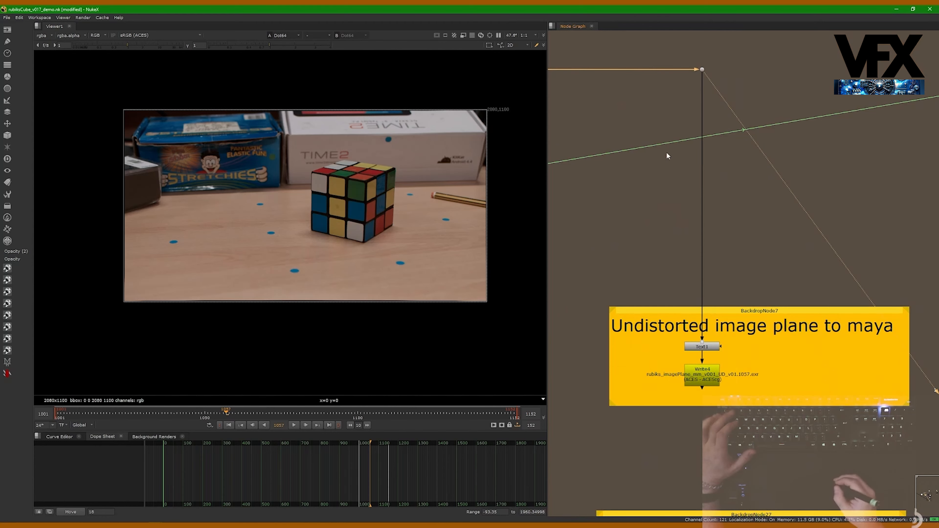
Display the Text1 node in the viewer and examine the lens, film back and resolution text along the plate's lower edge.
middle_drag(667, 153, 662, 74)
click(707, 268)
key(1)
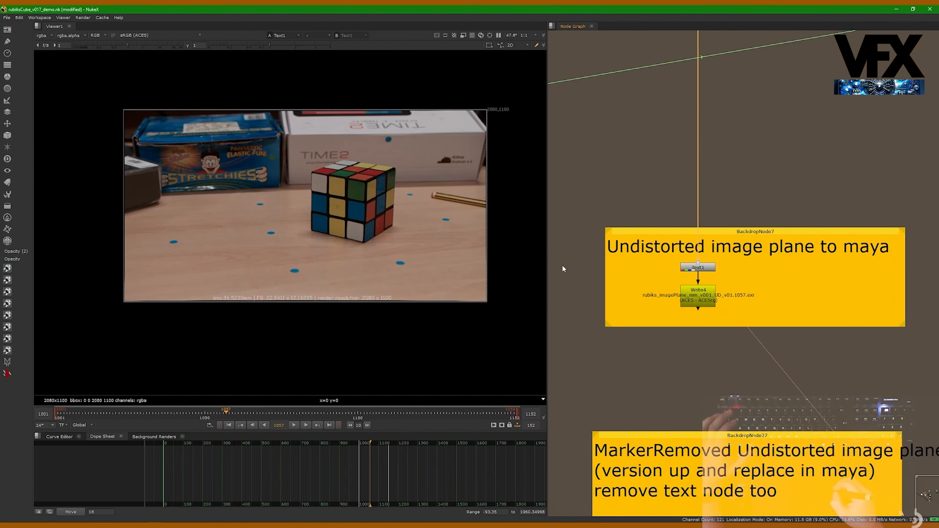
scroll(323, 305, up, 4)
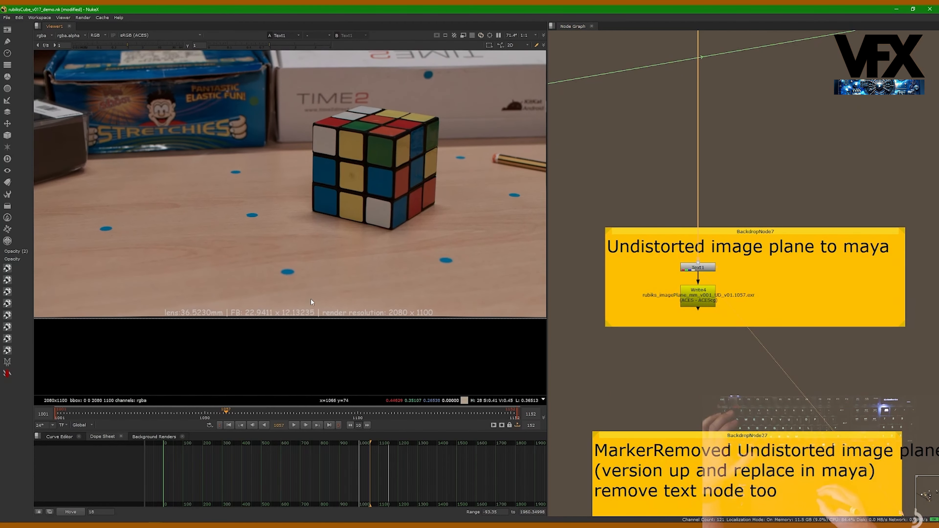
scroll(376, 292, down, 2)
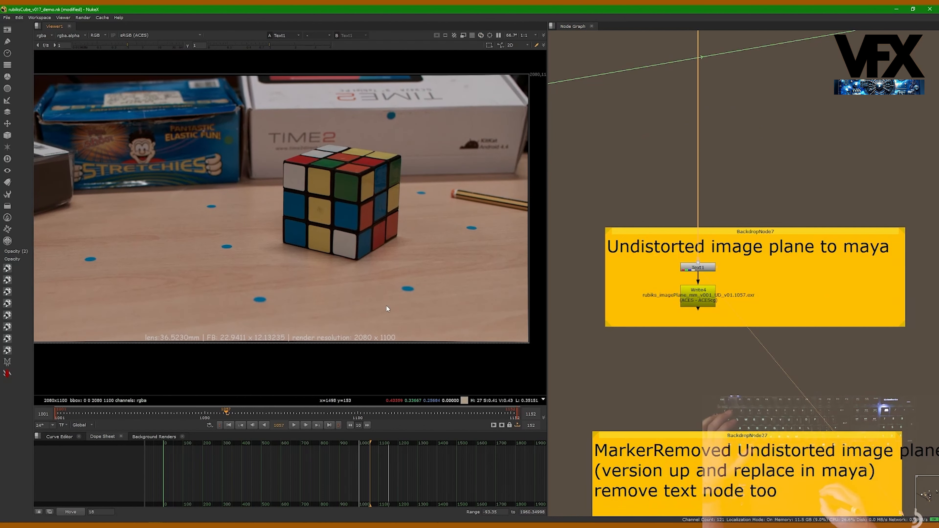
scroll(369, 306, down, 1)
scroll(240, 342, up, 1)
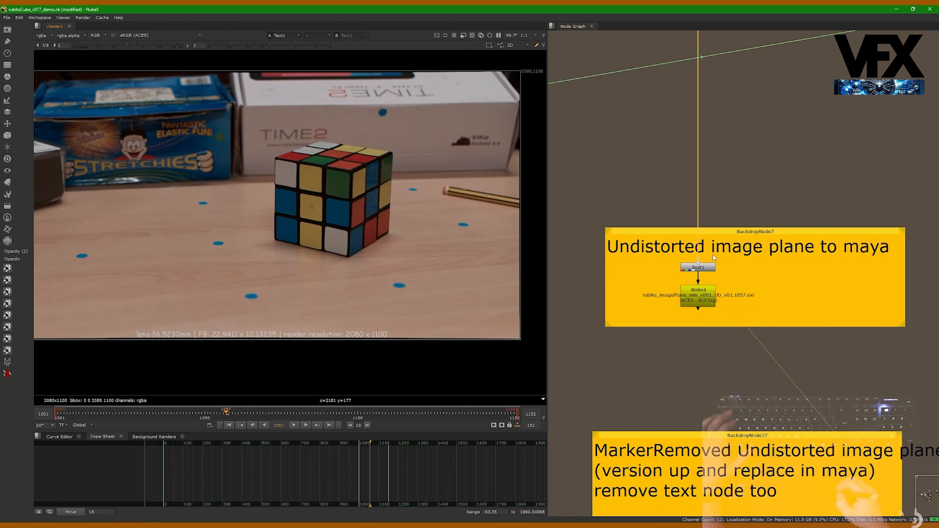
Space Write4 a little further below Text1 and inspect the render resolution part of the burnt-in text up close.
middle_drag(713, 258, 716, 236)
drag(707, 245, 706, 252)
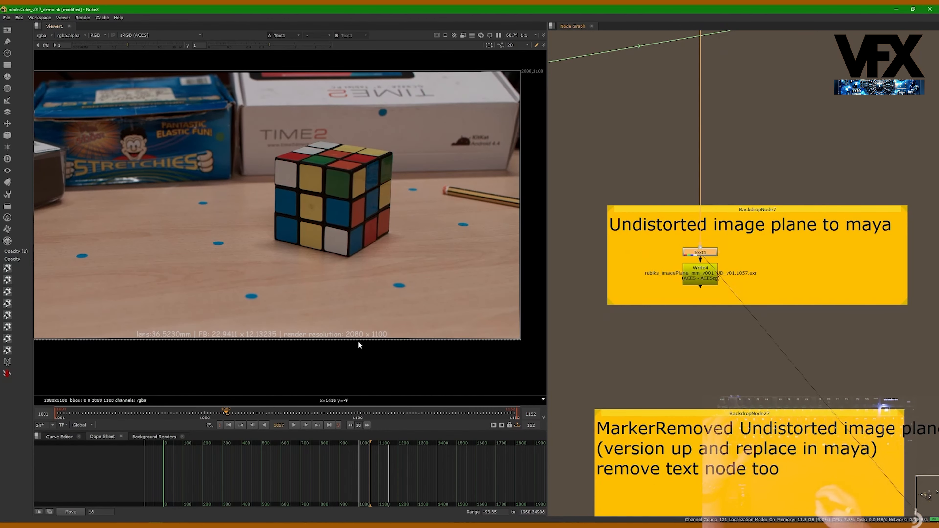
scroll(344, 330, up, 10)
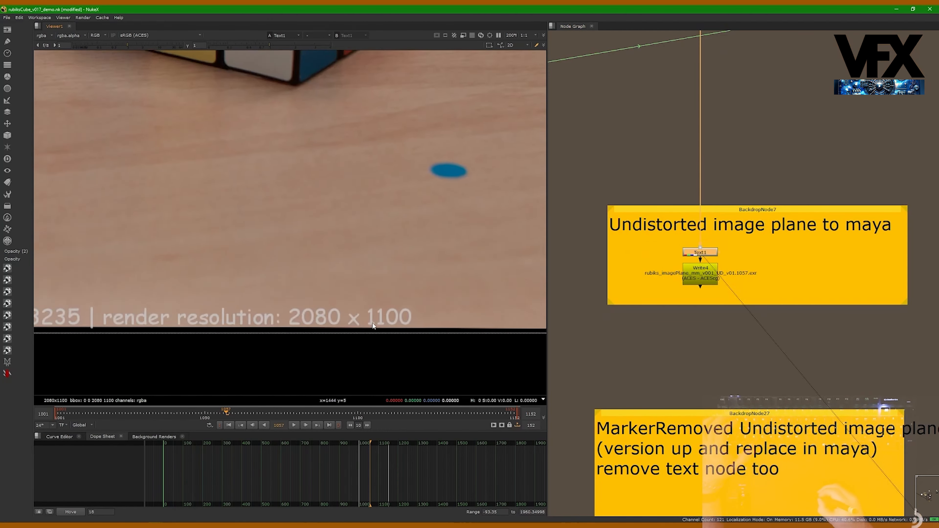
drag(708, 273, 709, 280)
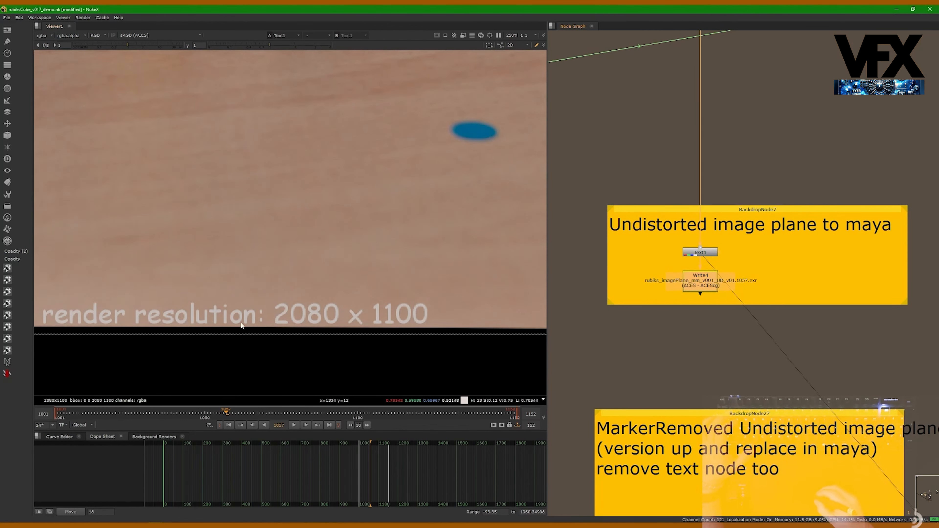
middle_drag(113, 314, 143, 309)
scroll(259, 314, down, 2)
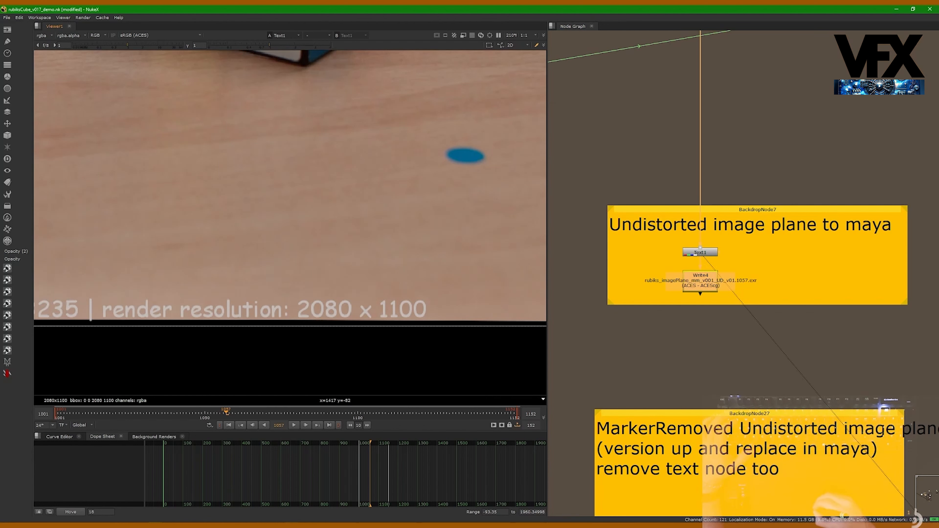
click(621, 328)
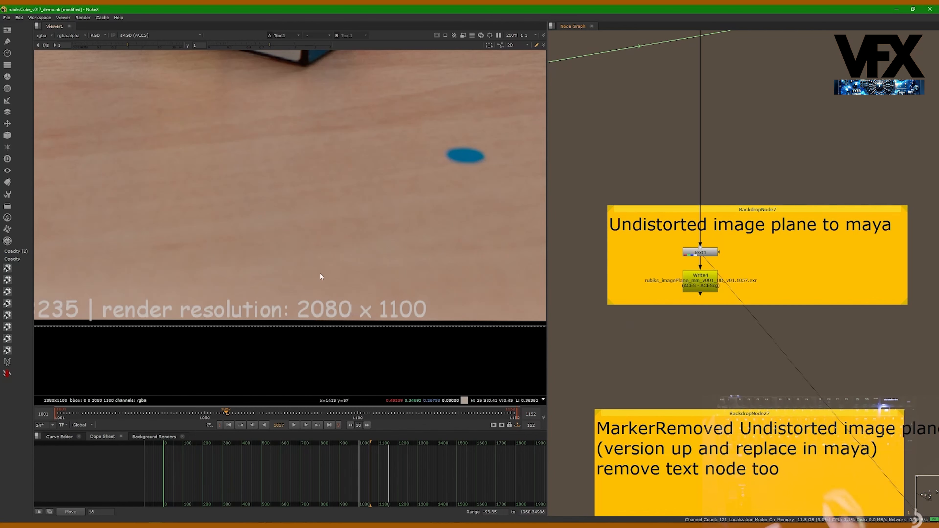
Switch to Maya, open the Render Settings and choose the HD_1080 image size preset.
drag(282, 350, 444, 276)
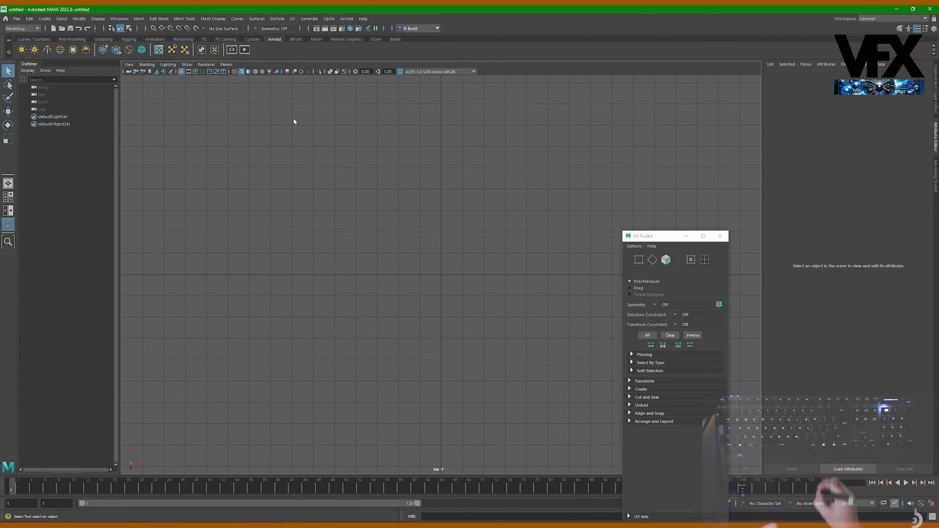
click(341, 30)
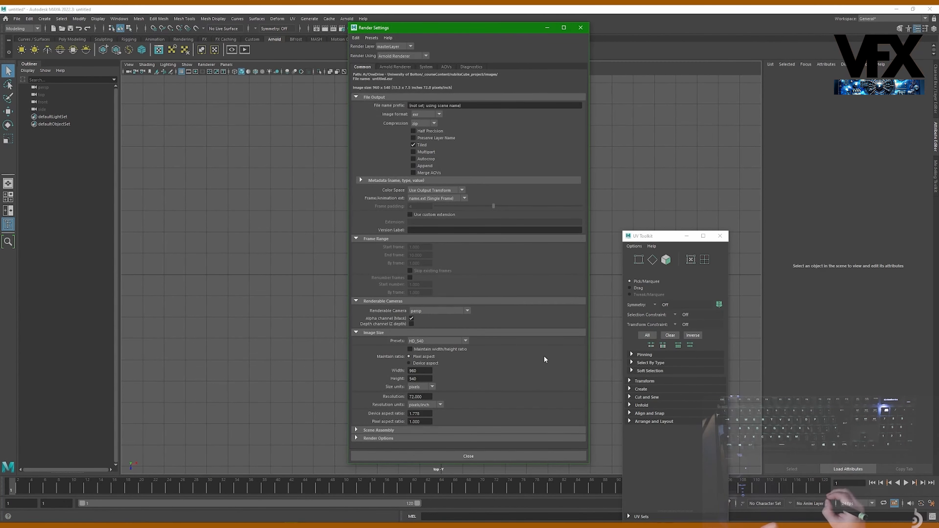
click(433, 337)
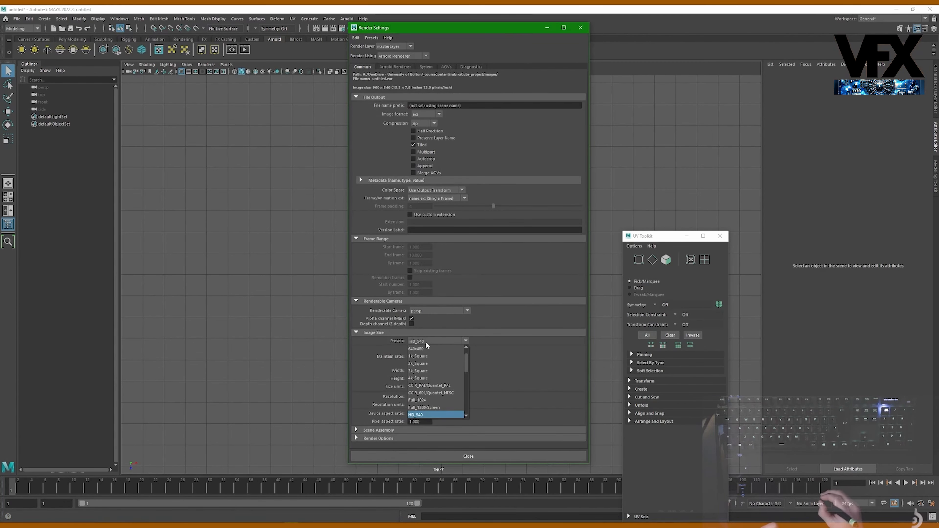
scroll(466, 373, down, 3)
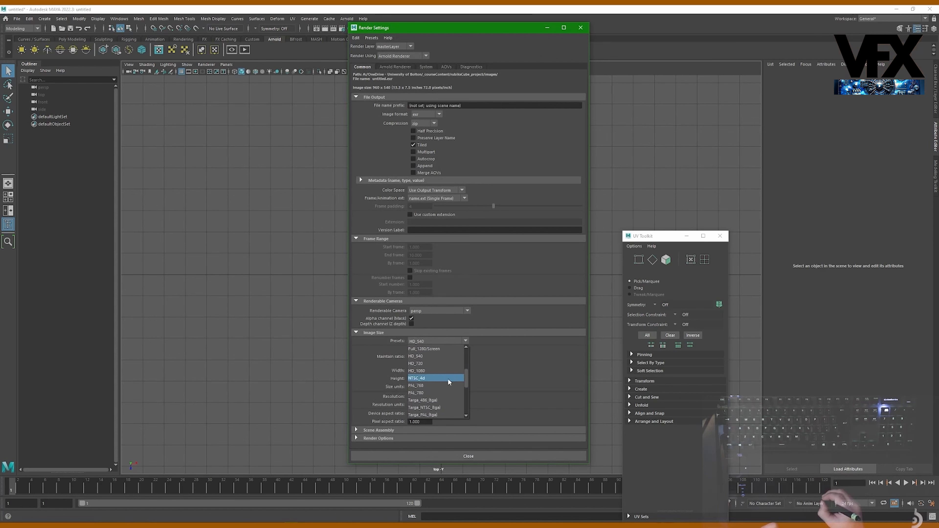
click(430, 371)
Set a custom render image size of 2080 pixels wide by 1100 pixels high.
click(430, 343)
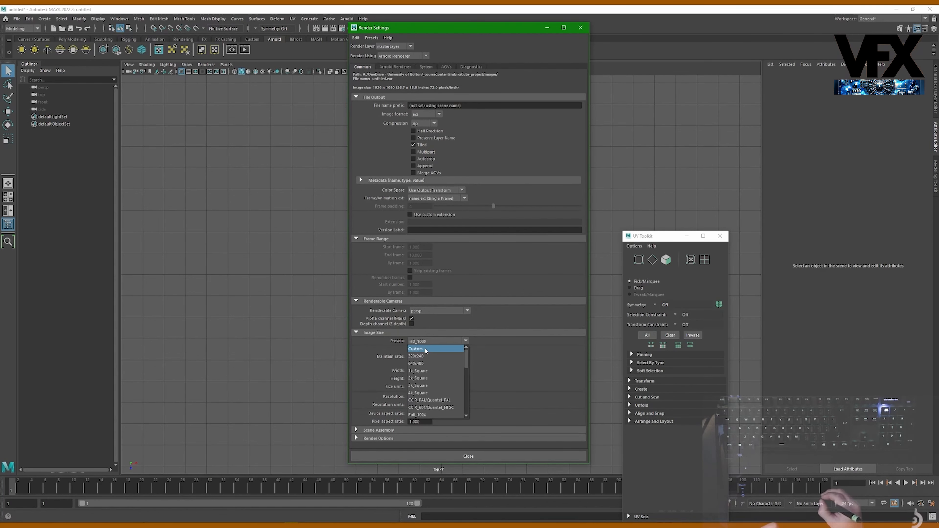
click(424, 348)
key(Tab)
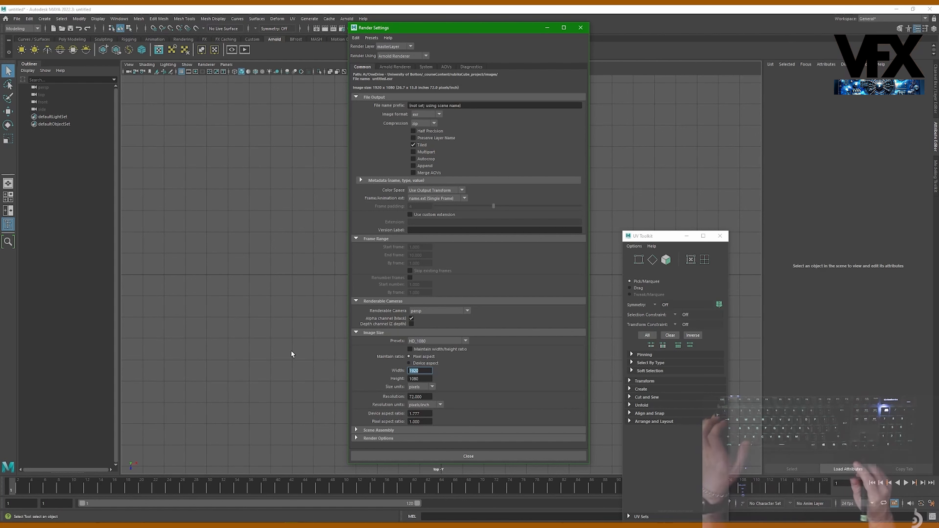
text(2080)
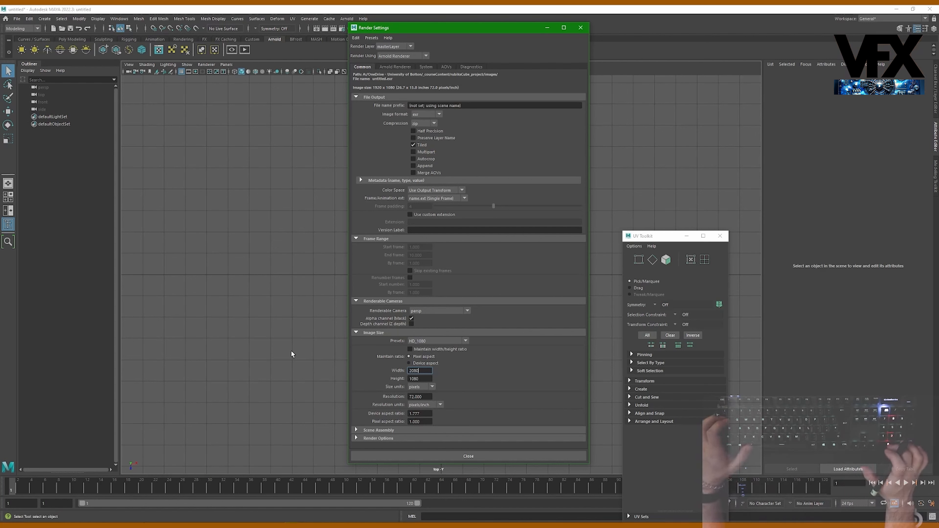
key(Tab)
text(1100)
key(Return)
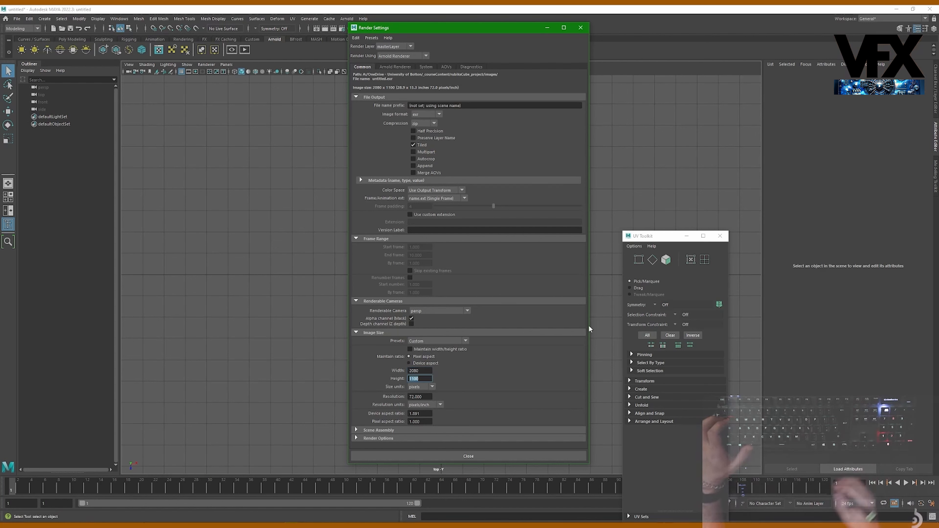
click(421, 397)
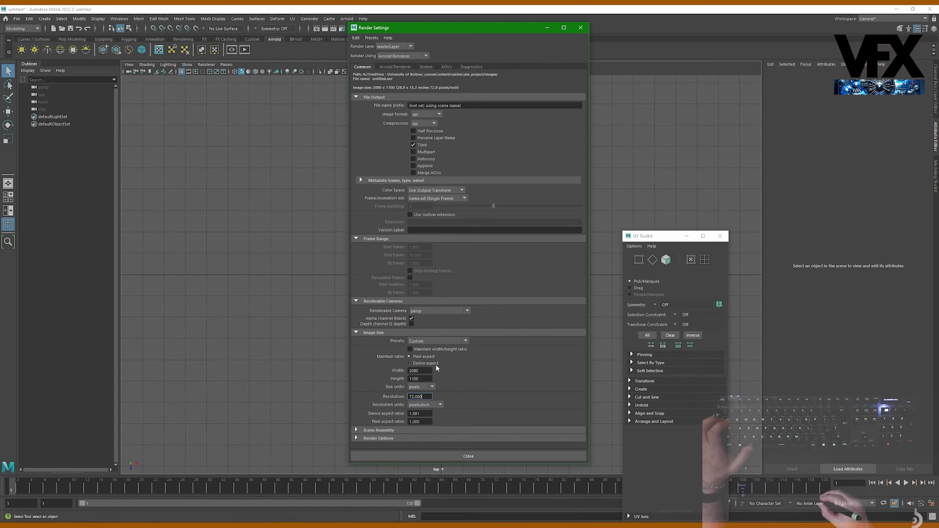
Switch back to Nuke, open the Text1 properties, move the window clear of the plate and compare its message with the burnt-in text.
key(alt+Tab)
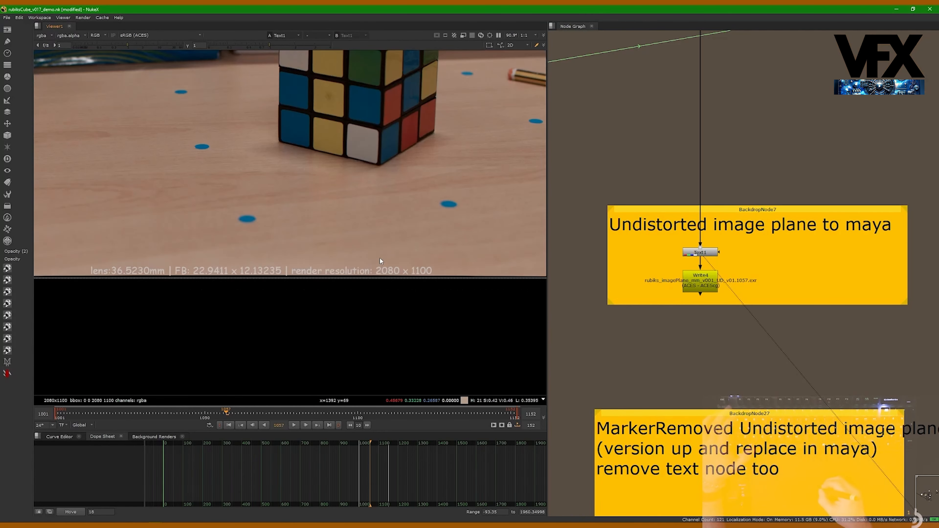
double_click(700, 255)
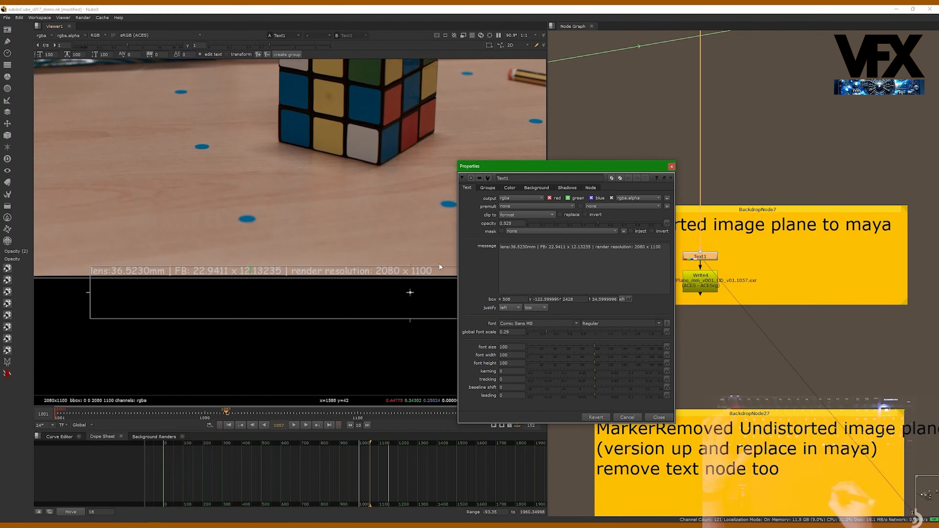
scroll(237, 279, down, 4)
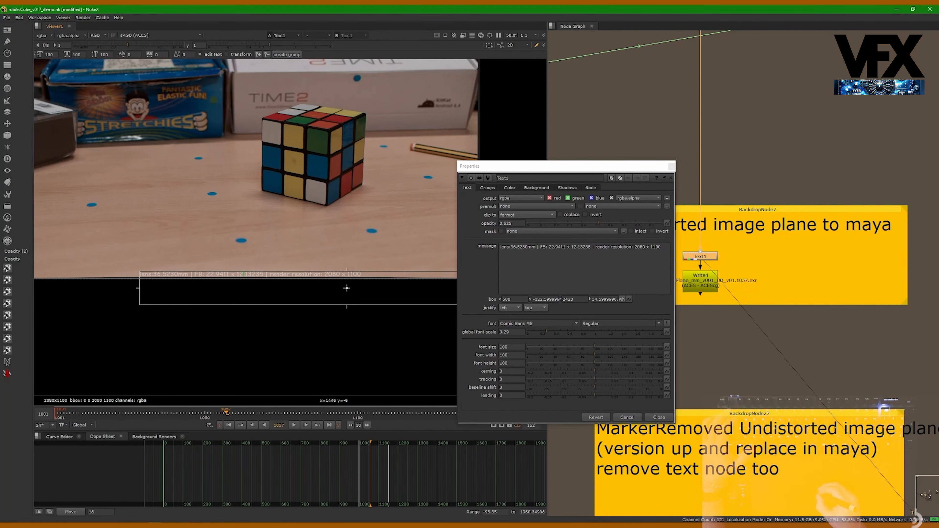
scroll(311, 309, down, 2)
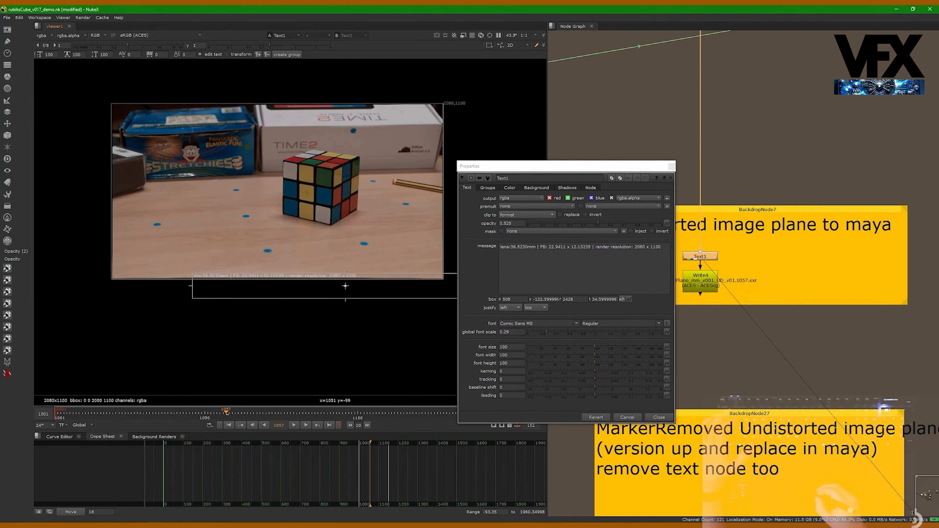
scroll(277, 259, up, 2)
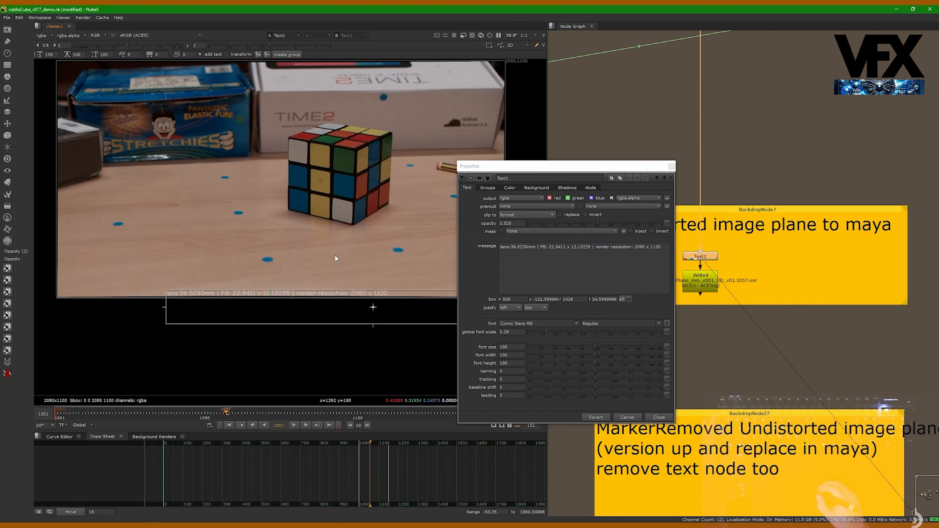
scroll(379, 234, down, 1)
drag(617, 166, 611, 277)
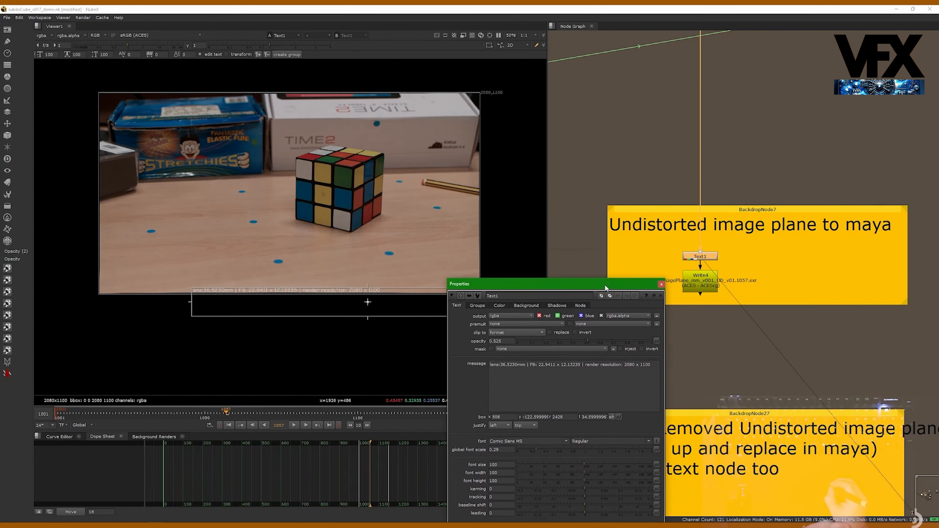
click(377, 186)
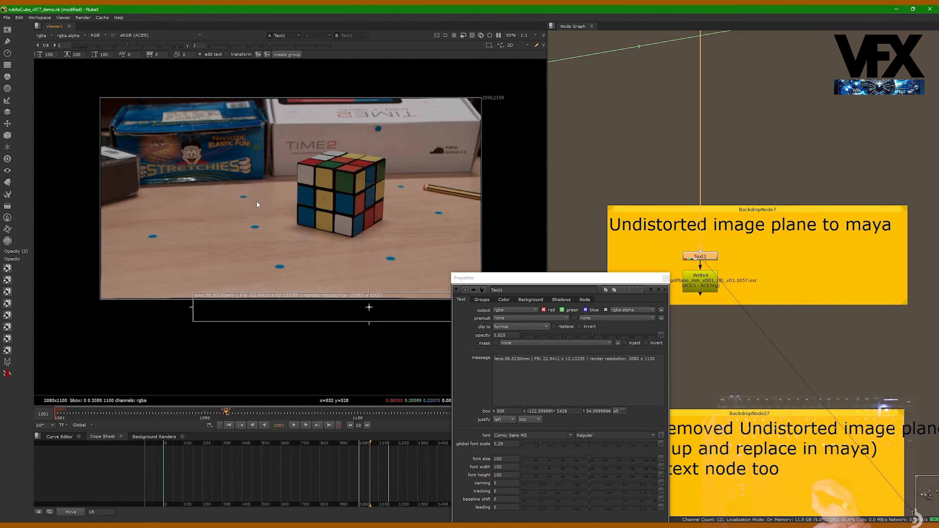
scroll(262, 217, up, 3)
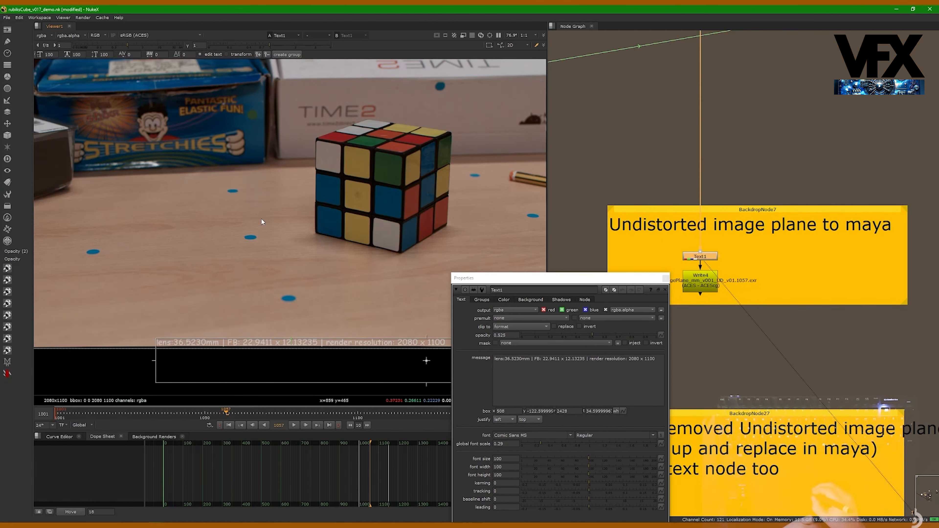
Inspect the burnt-in lens, film back and render resolution text up close, compare it with Text1's message, and close the Text1 properties.
middle_drag(275, 335, 292, 293)
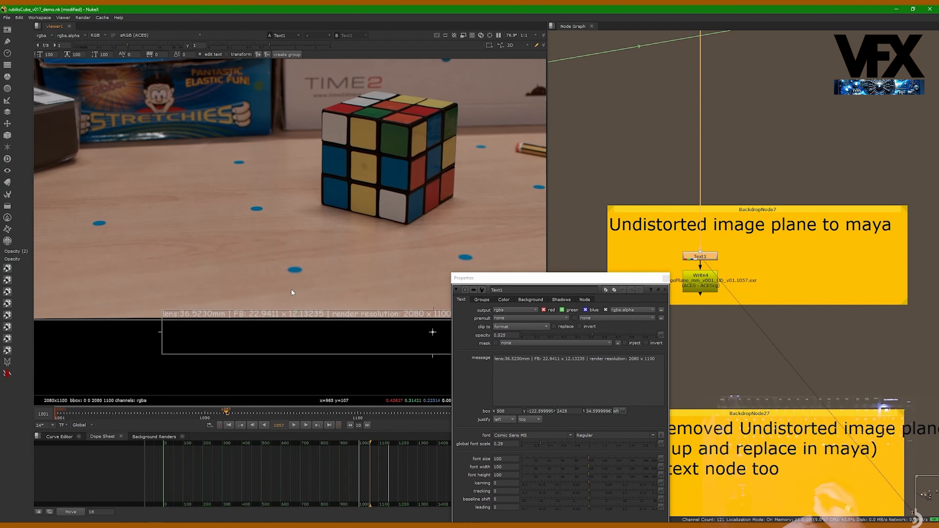
scroll(218, 317, up, 2)
drag(161, 312, 320, 313)
middle_drag(320, 313, 164, 280)
scroll(132, 300, up, 3)
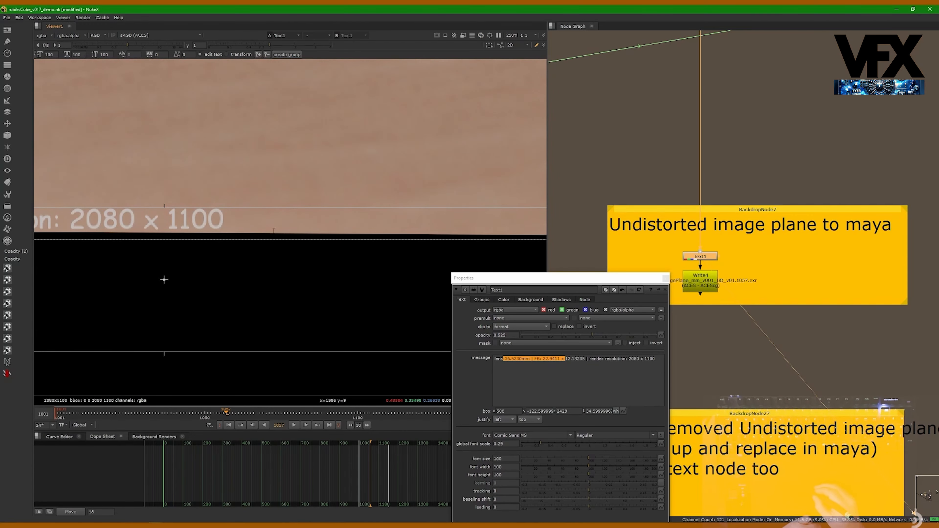
scroll(79, 317, up, 3)
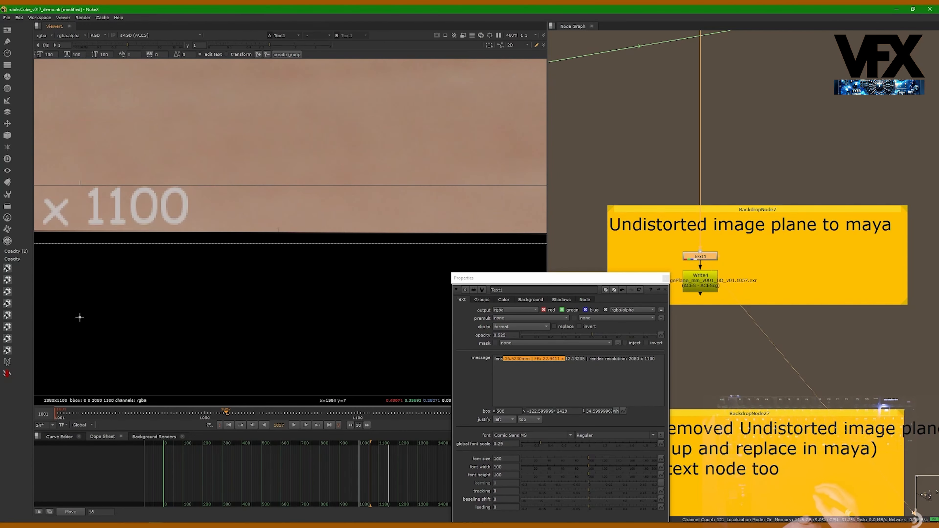
scroll(186, 279, down, 10)
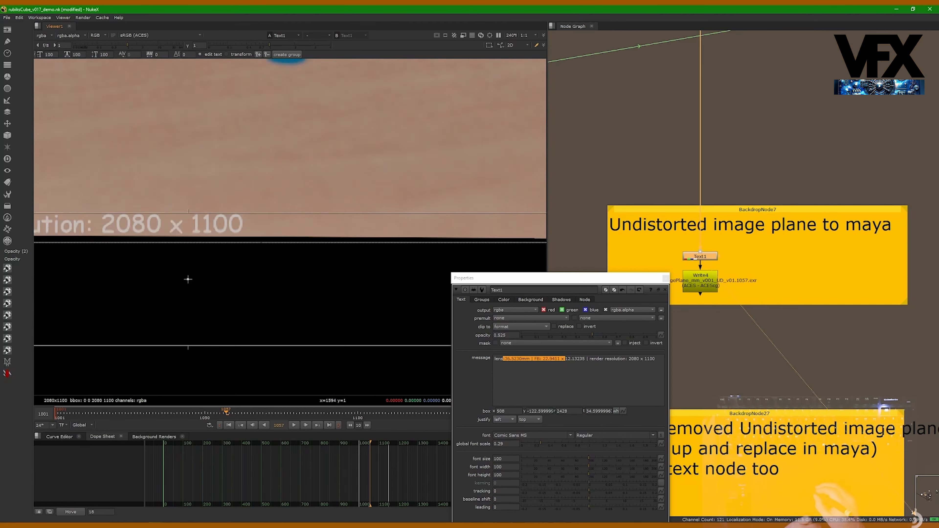
middle_drag(289, 229, 300, 275)
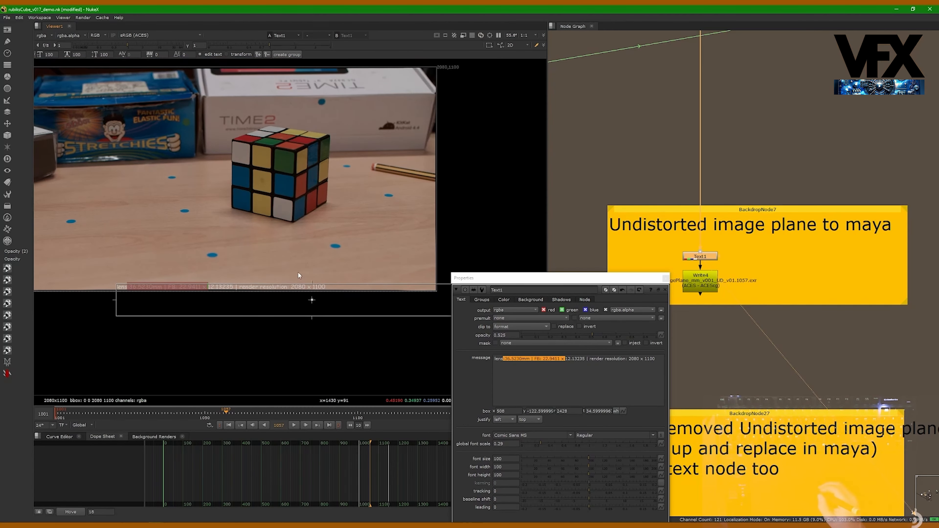
click(666, 279)
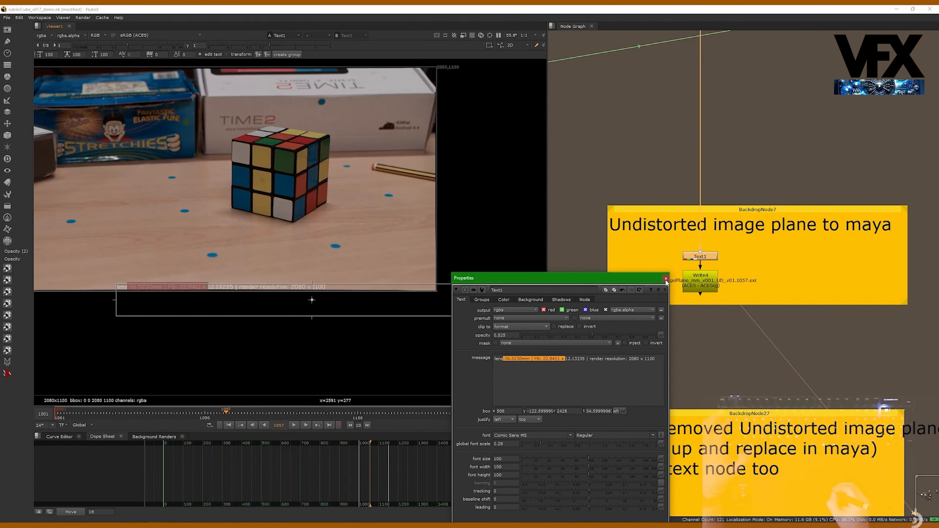
click(666, 279)
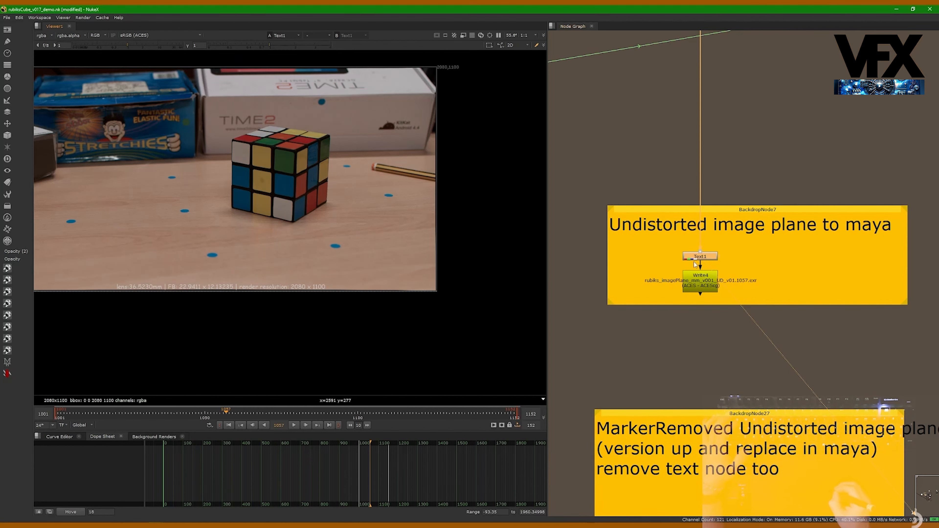
click(656, 324)
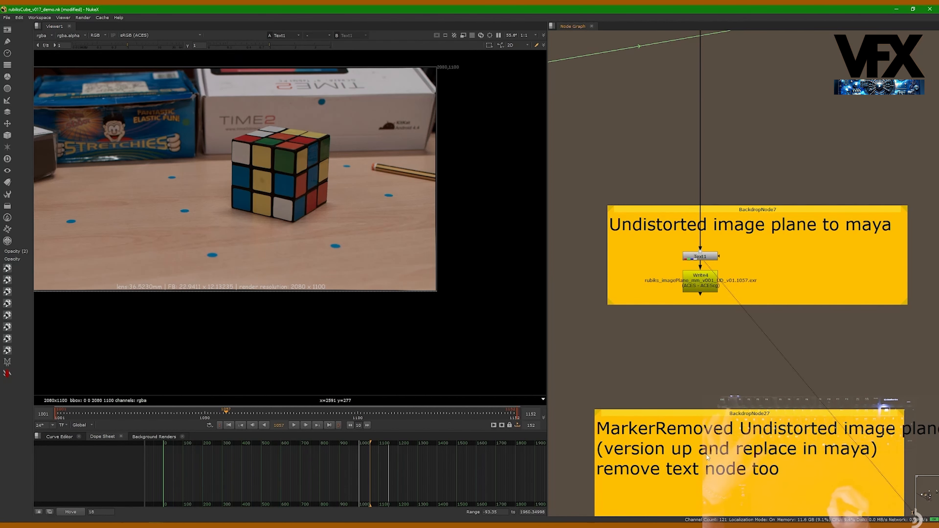
Open the Write4 properties and enlarge the window to show all of the write settings.
middle_drag(707, 458, 693, 498)
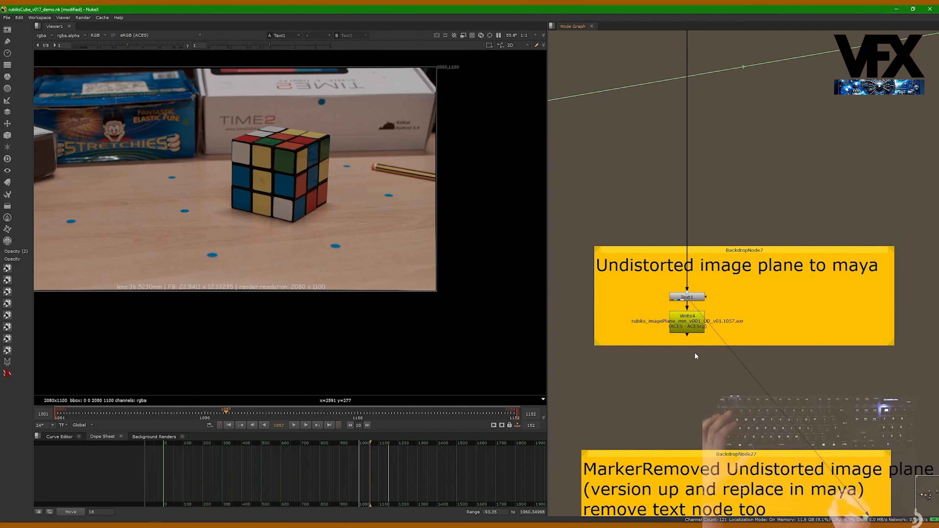
drag(688, 324, 687, 322)
scroll(684, 322, up, 4)
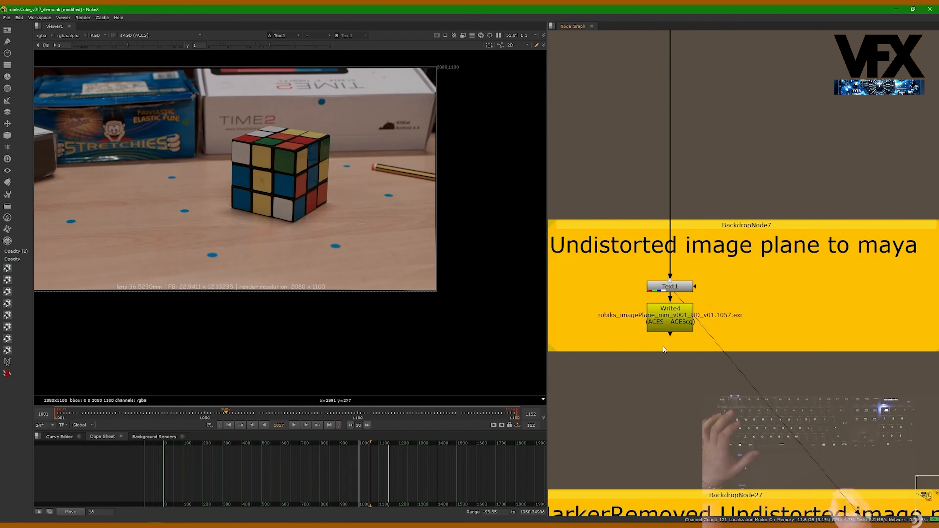
middle_drag(737, 218, 692, 214)
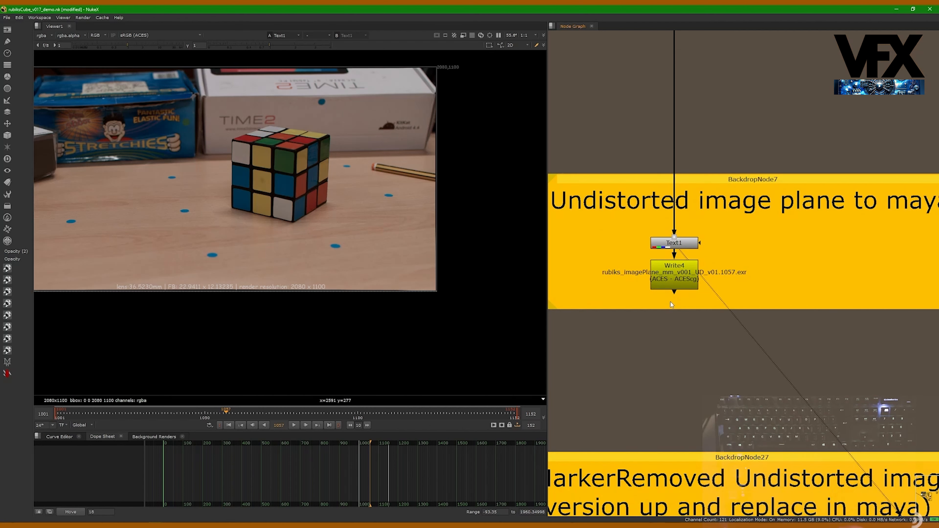
click(674, 281)
double_click(675, 277)
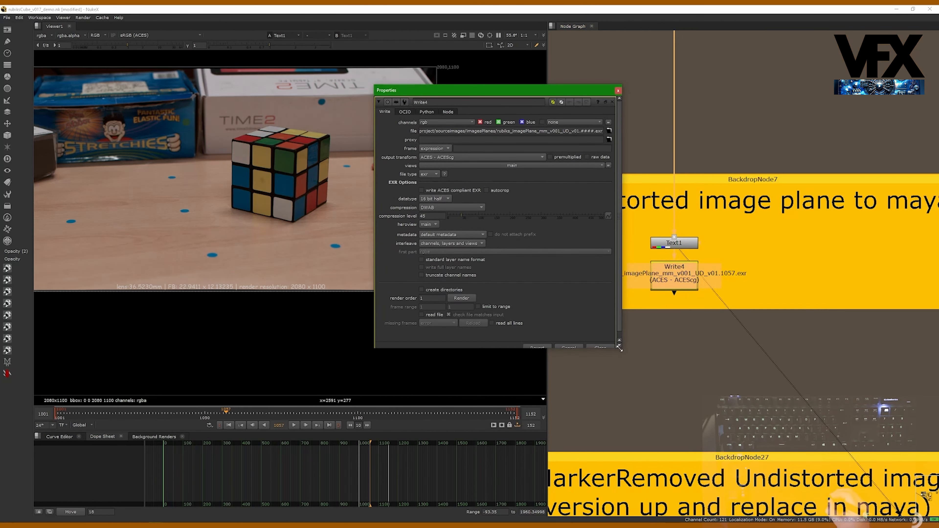
drag(619, 348, 654, 437)
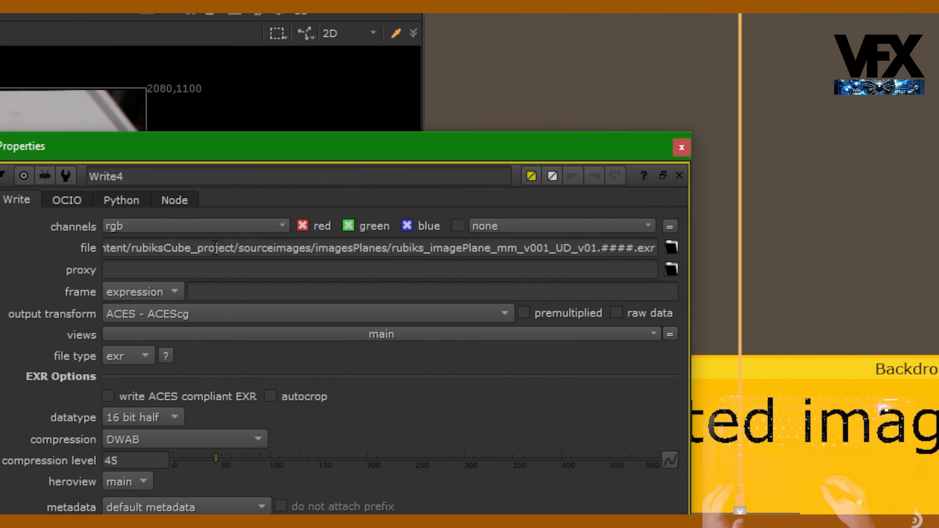
Examine Write4's output path, checking the project and image planes folders and the matchmove version, UD tag and plate version in the file name.
click(167, 247)
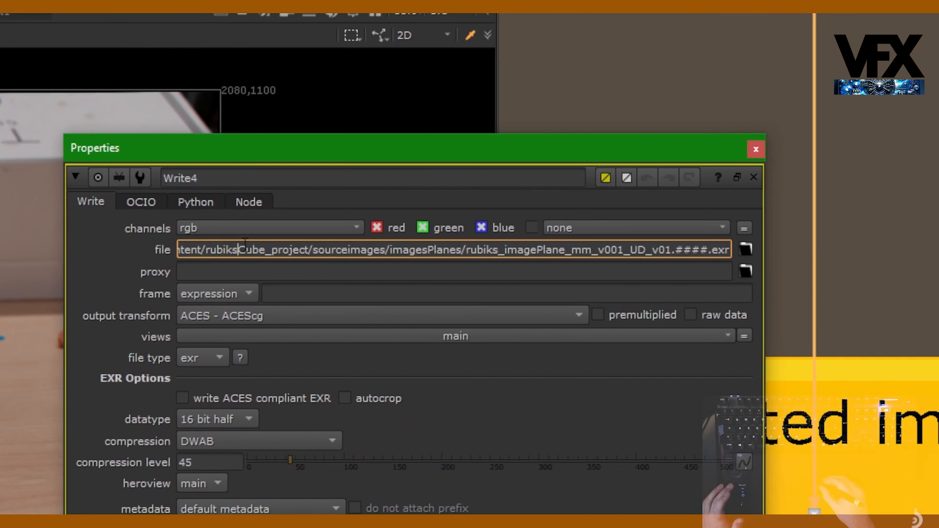
drag(245, 244, 309, 247)
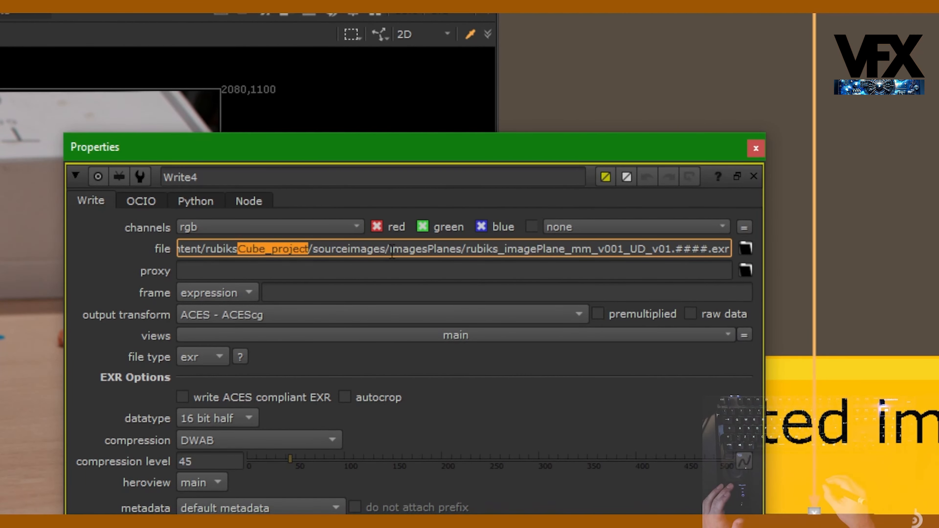
drag(392, 252, 429, 247)
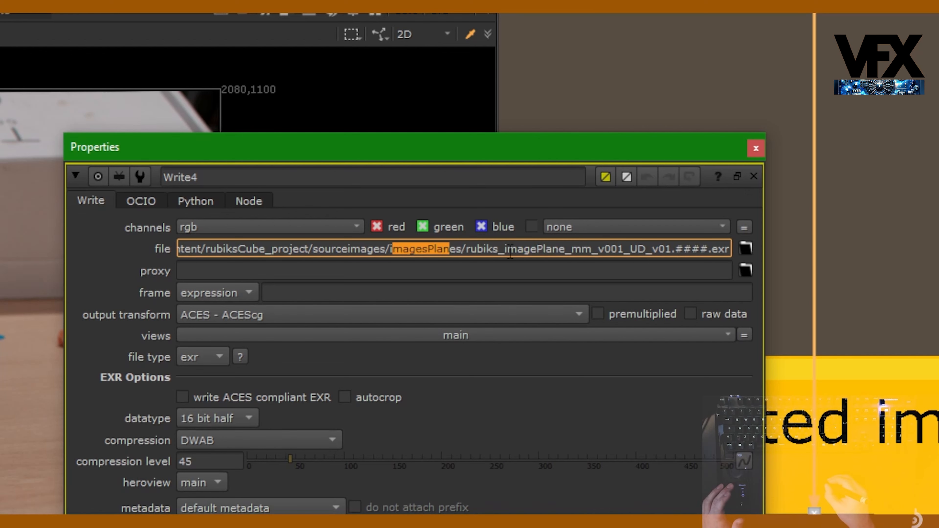
click(483, 252)
drag(467, 249, 671, 253)
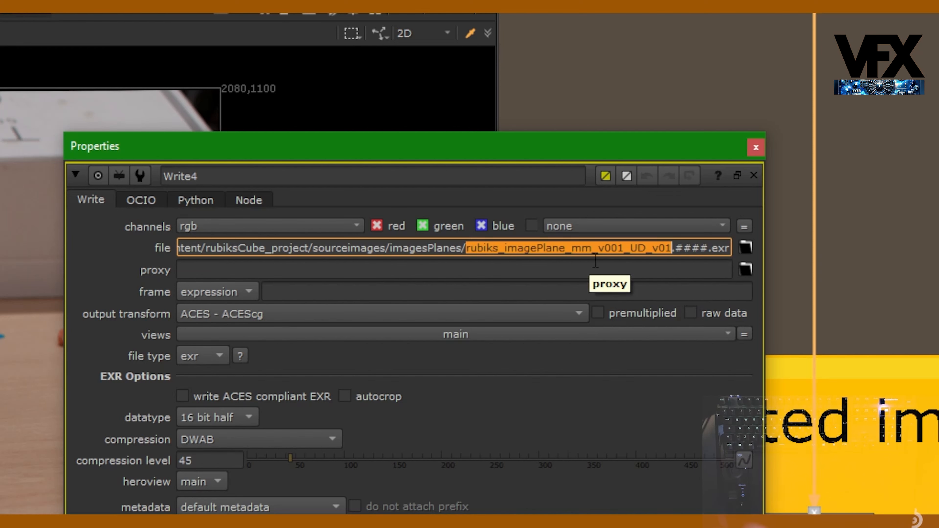
key(Right)
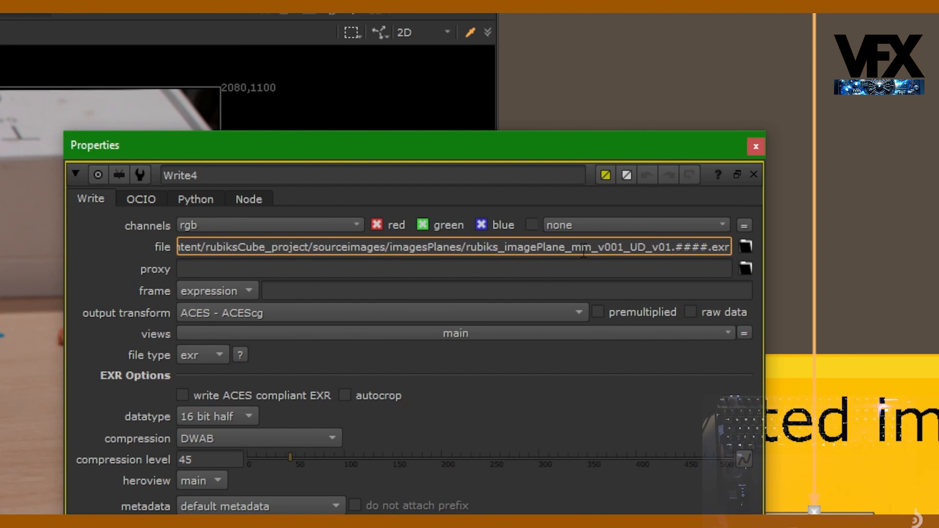
drag(571, 247, 612, 247)
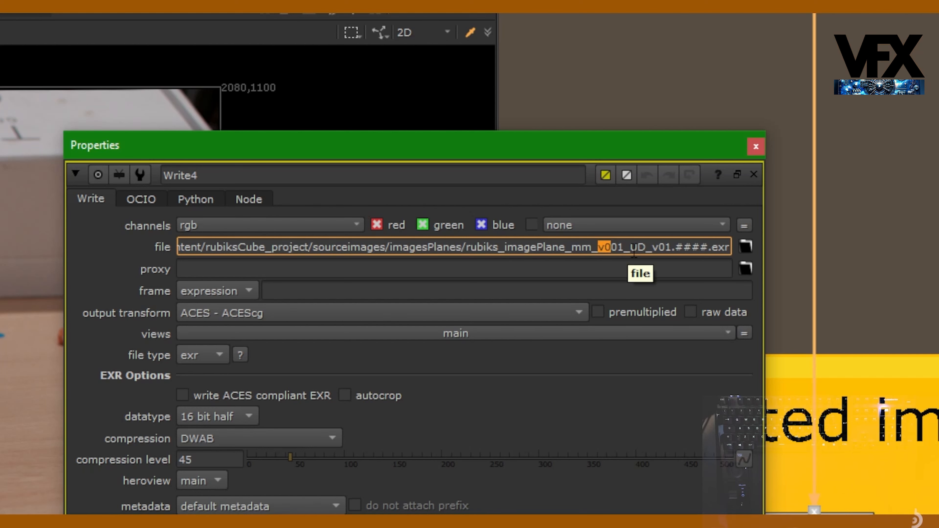
drag(630, 247, 637, 247)
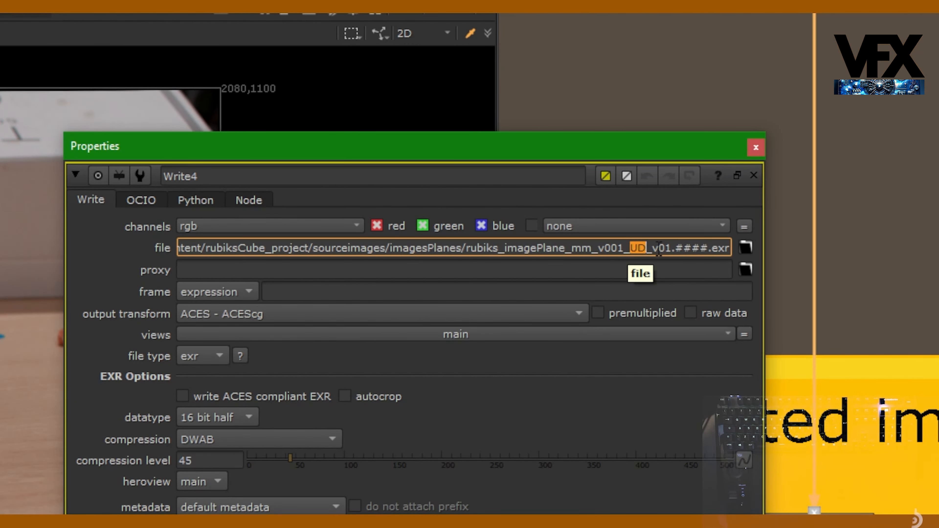
drag(659, 247, 664, 248)
drag(572, 248, 668, 248)
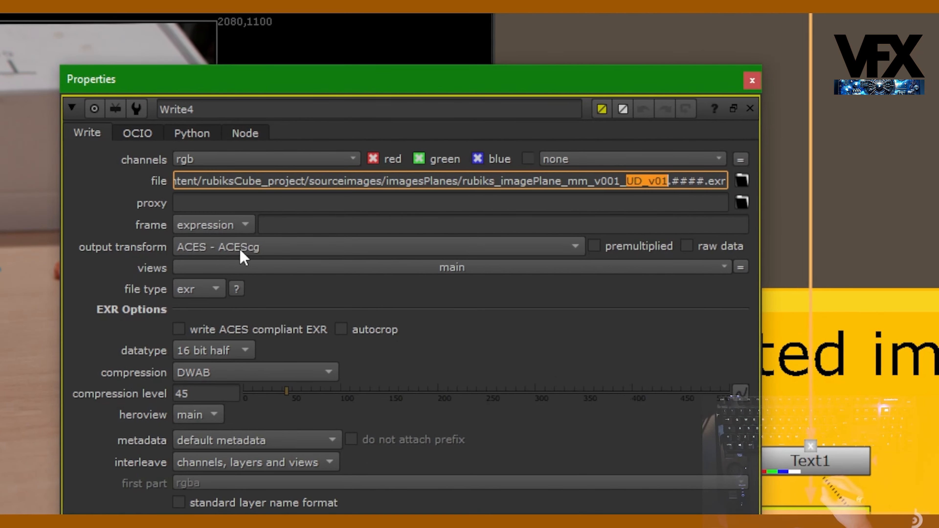
Choose ACES - ACEScg from the ACES colorspaces as Write4's output transform.
click(226, 255)
mouse_move(325, 501)
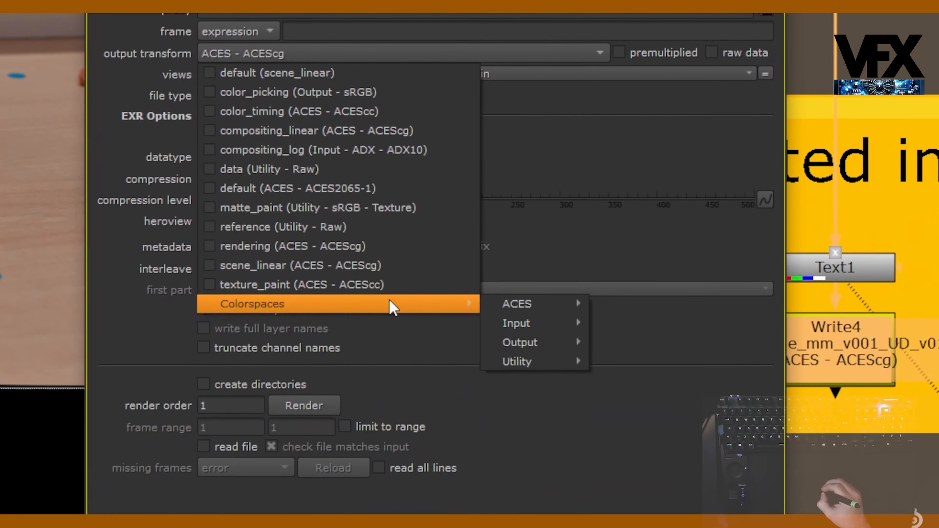
mouse_move(518, 303)
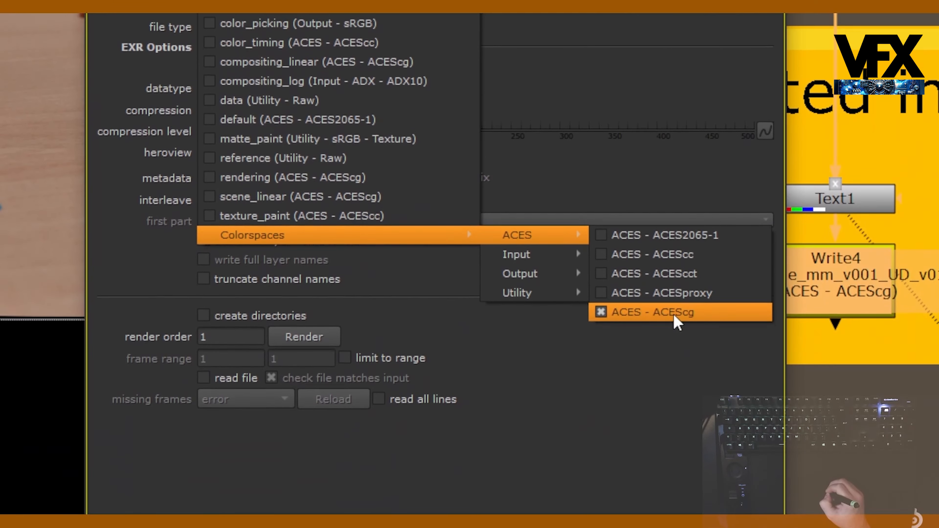
click(683, 300)
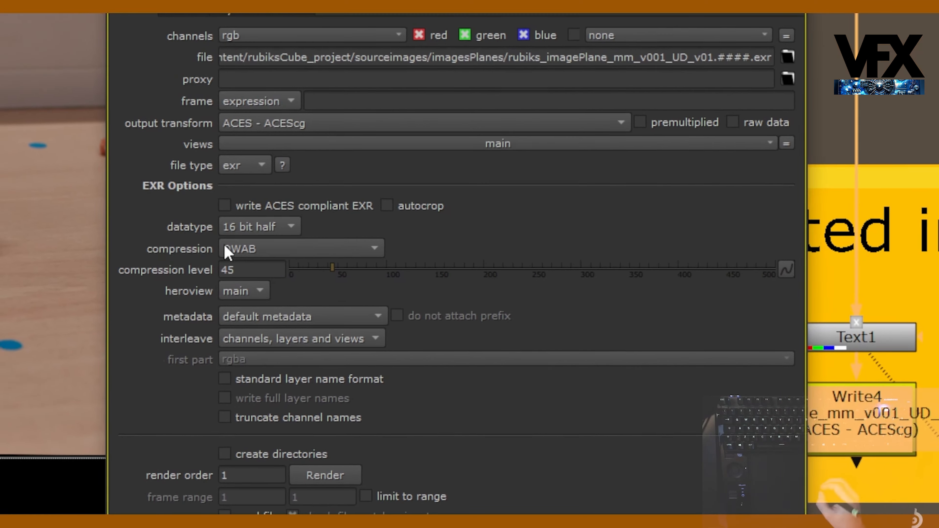
Try Zip (1 scanline) as Write4's EXR compression, set it back to DWAB and close the properties.
click(271, 248)
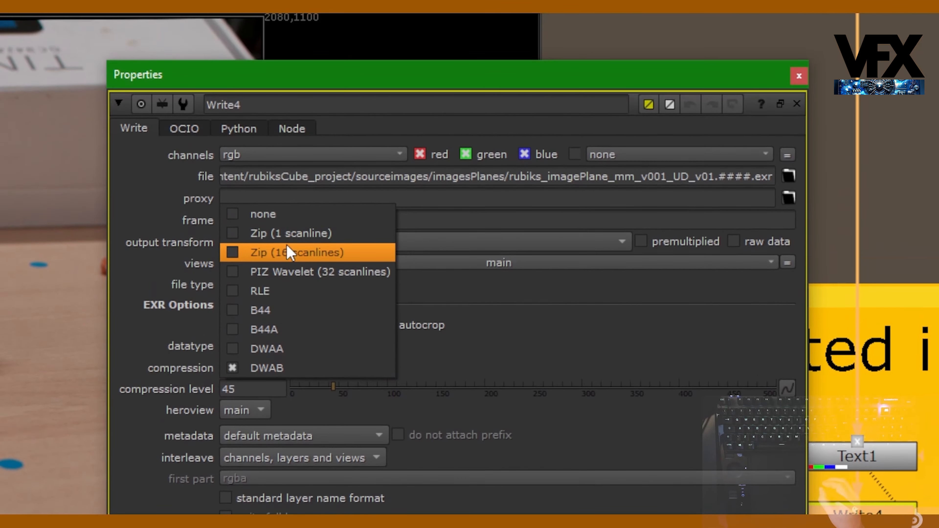
click(290, 233)
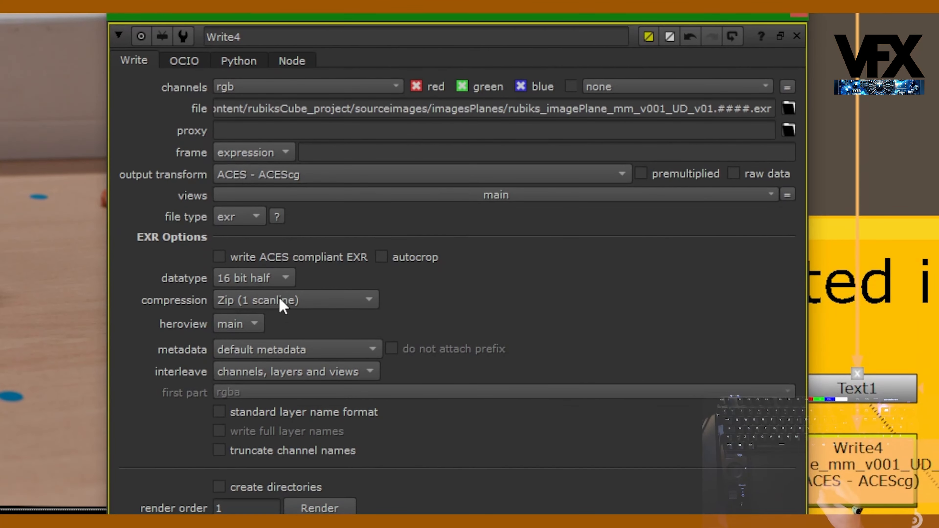
click(283, 305)
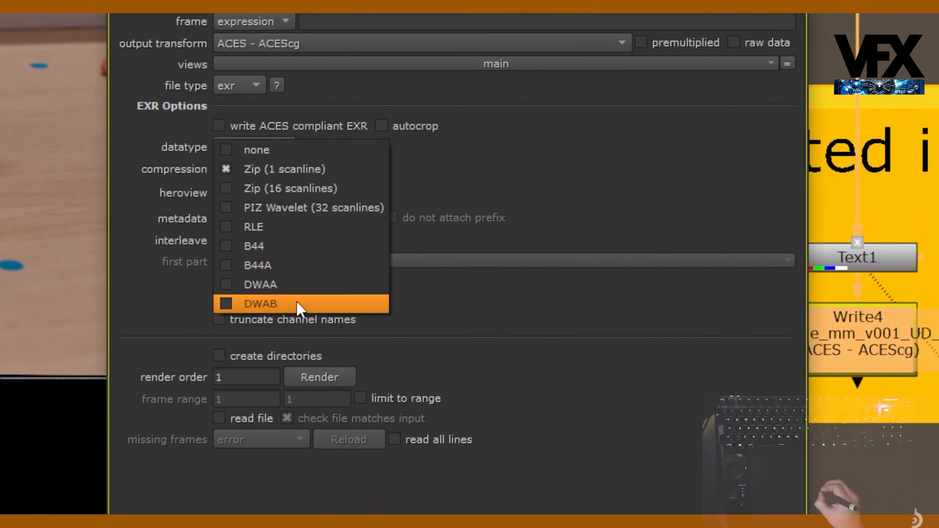
click(298, 305)
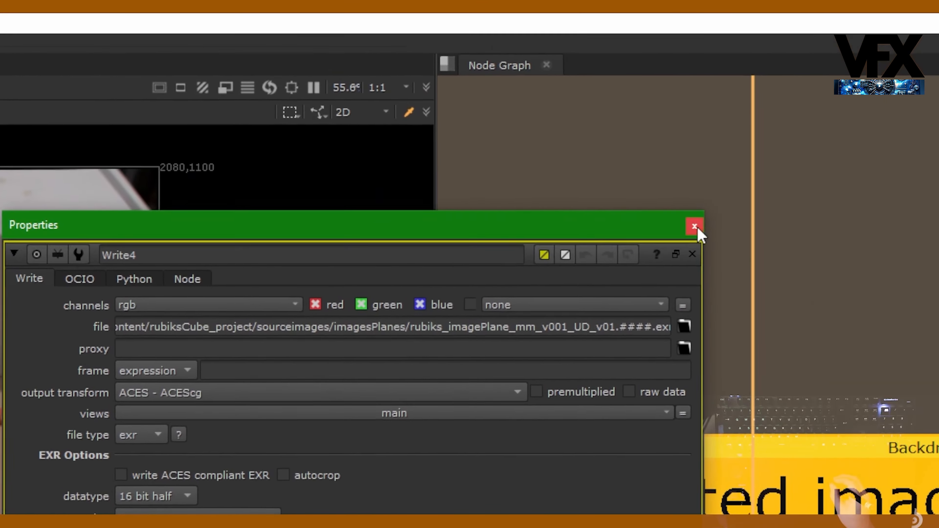
click(694, 225)
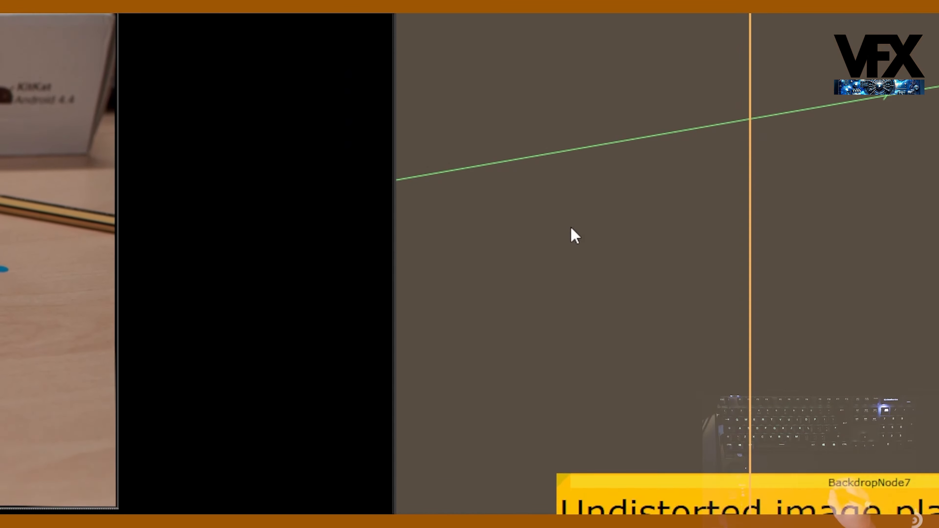